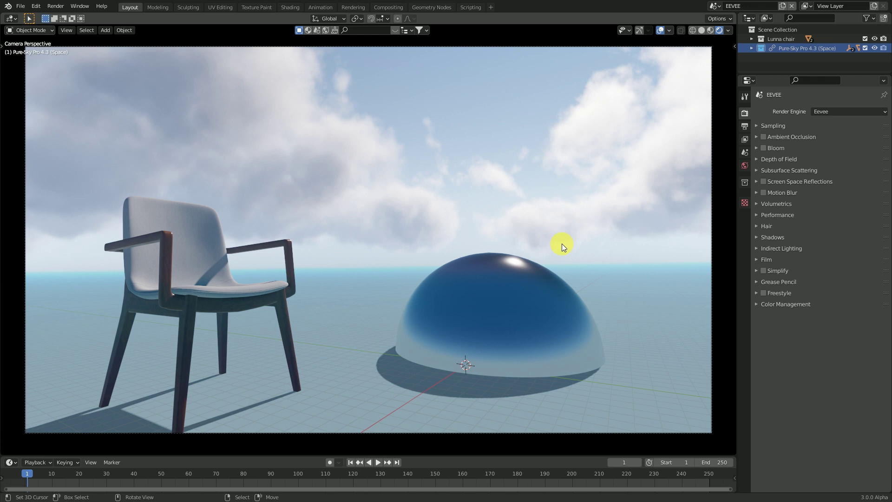
Step: Create a Full Copy of the current scene and rename the new scene 'Cycle'
{"action": "left_click", "coordinate": [699, 31]}
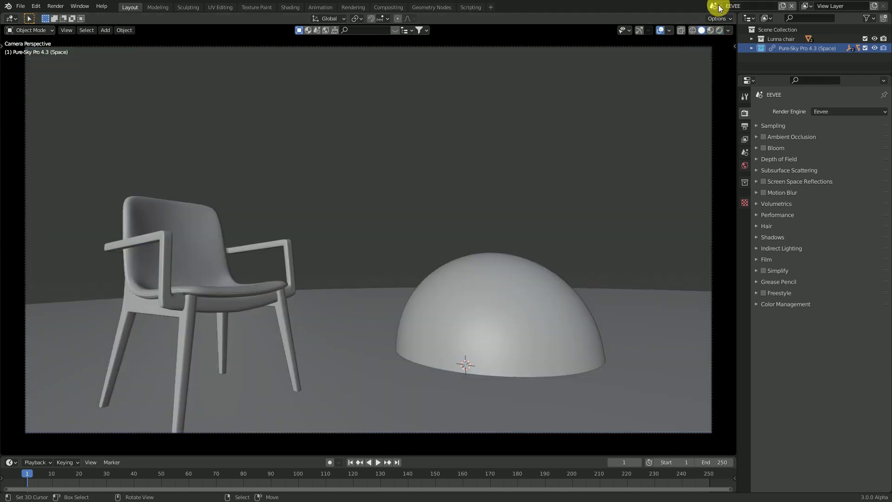
{"action": "left_click", "coordinate": [784, 7]}
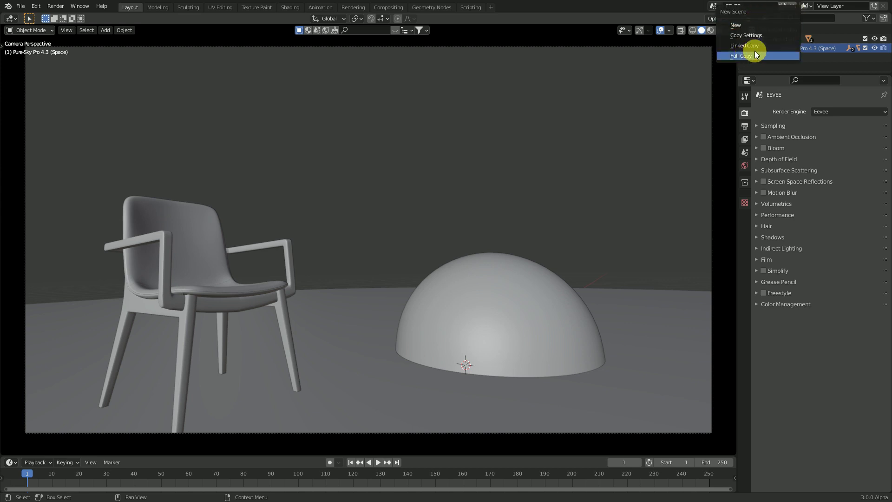
{"action": "left_click", "coordinate": [741, 55]}
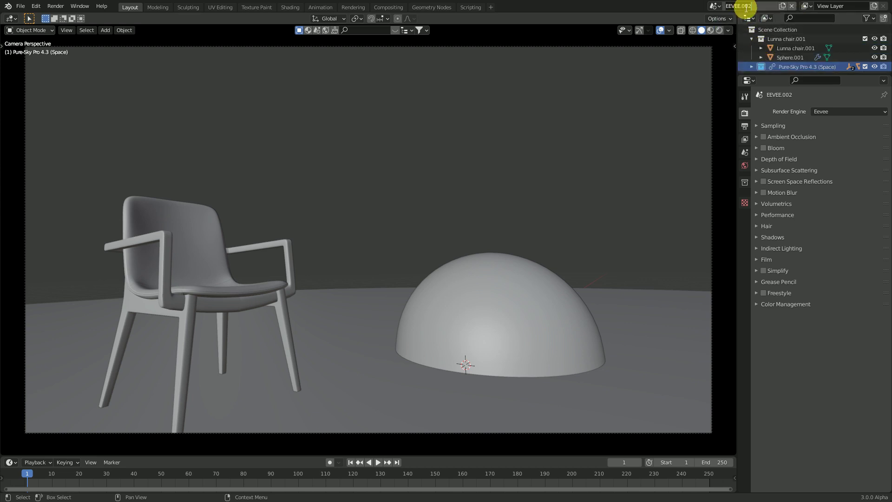
{"action": "double_click", "coordinate": [746, 7]}
{"action": "type", "text": "cl"}
{"action": "type", "text": "e"}
{"action": "key", "text": "Return"}
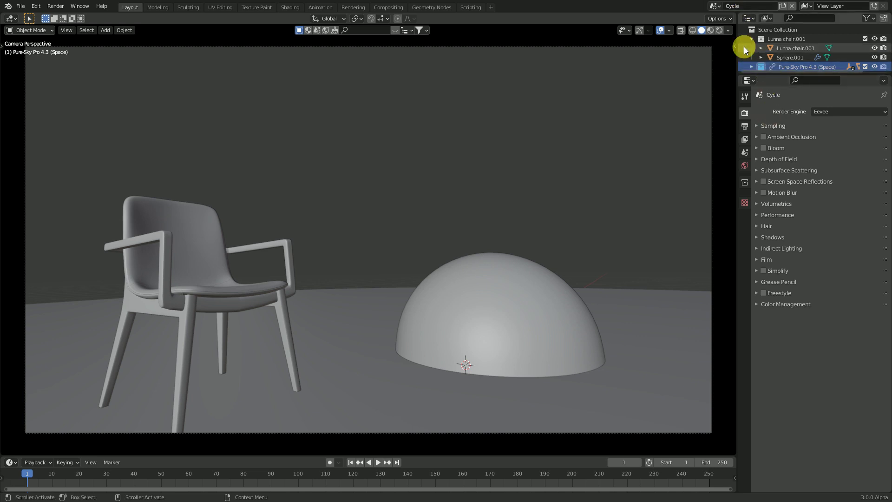
Step: Switch the Cycle scene's render engine to Cycles in Render Properties
{"action": "left_click", "coordinate": [761, 38]}
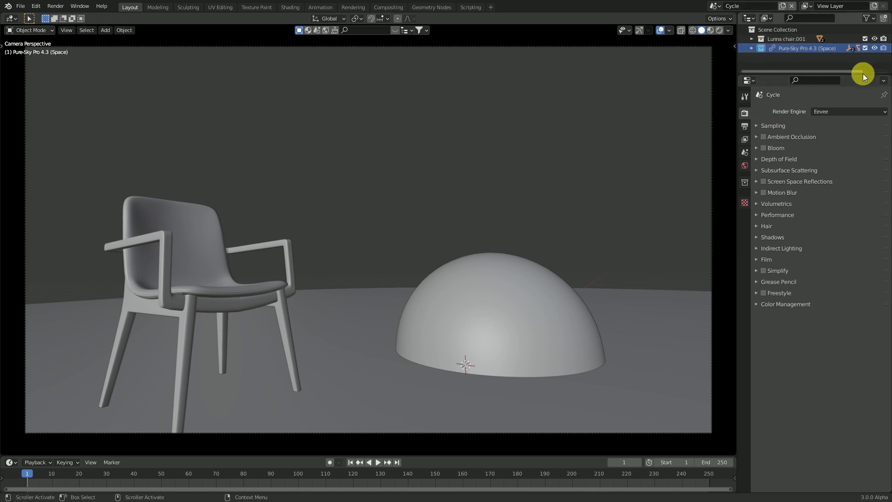
{"action": "left_click", "coordinate": [769, 125]}
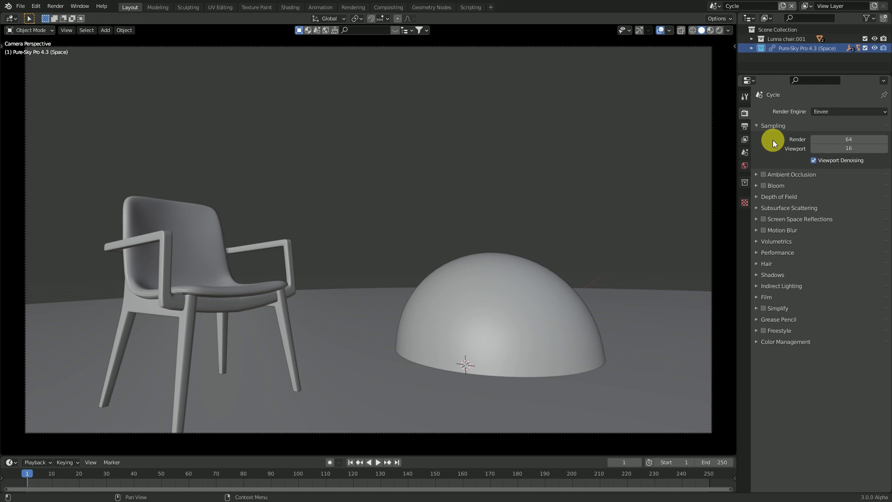
{"action": "left_click", "coordinate": [823, 112]}
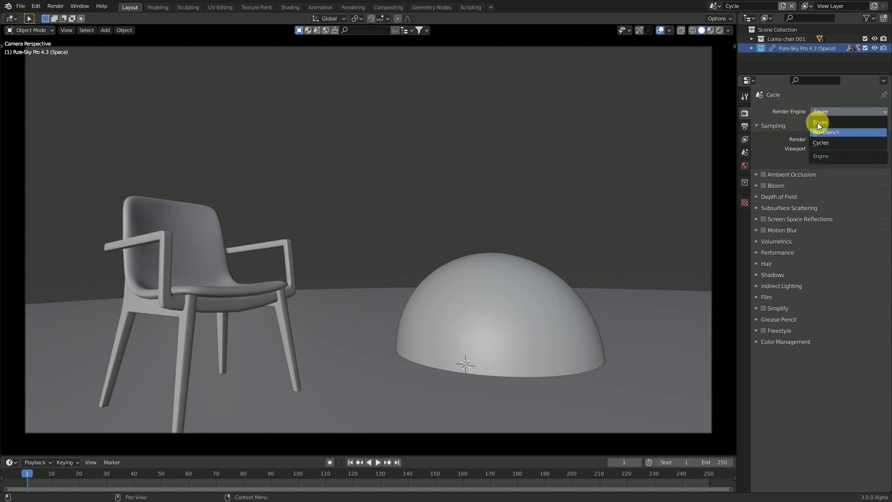
{"action": "left_click", "coordinate": [841, 122]}
{"action": "left_click", "coordinate": [847, 111]}
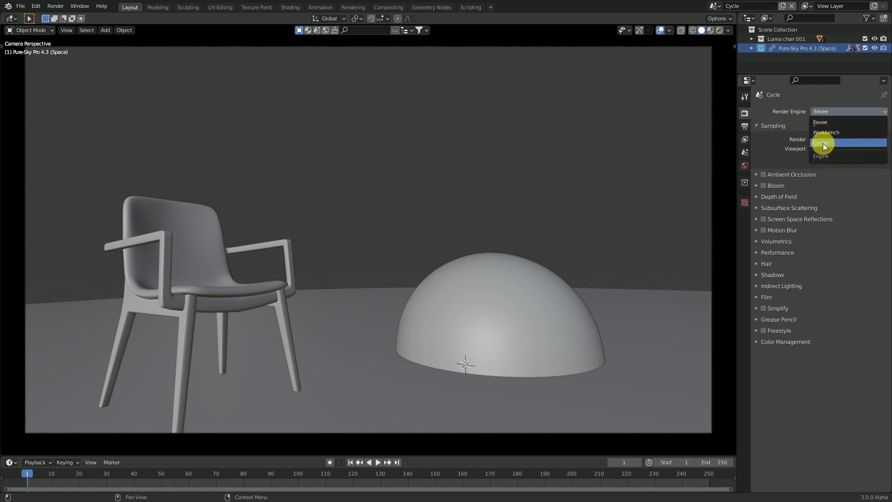
{"action": "left_click", "coordinate": [824, 143]}
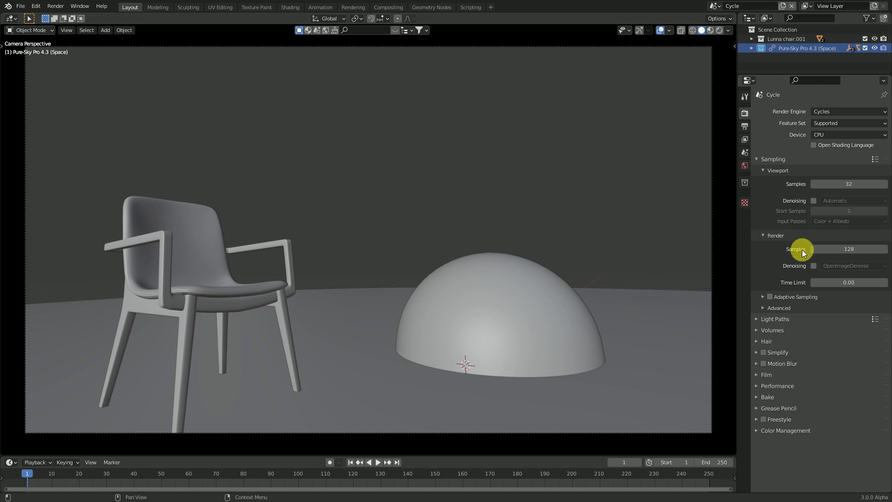
Step: Edit the render and viewport sample counts, then collapse the Sampling panels
{"action": "double_click", "coordinate": [849, 249]}
{"action": "type", "text": "64"}
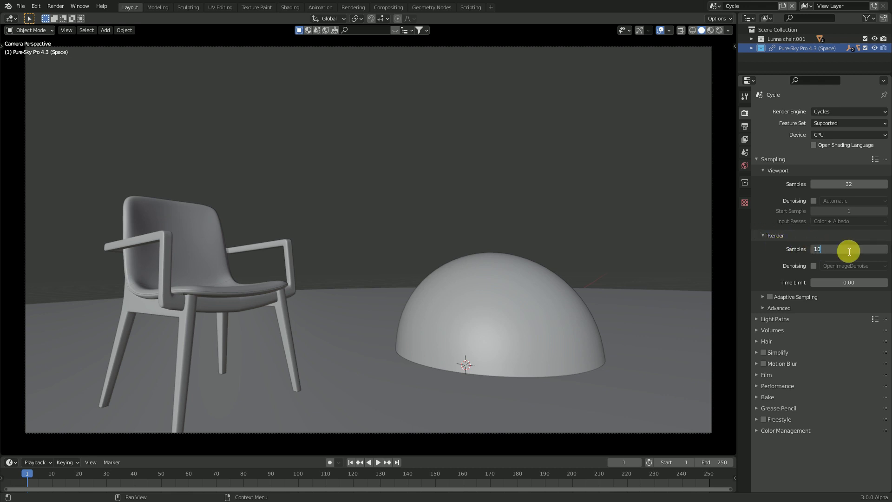
{"action": "key", "text": "Return"}
{"action": "left_click", "coordinate": [763, 235]}
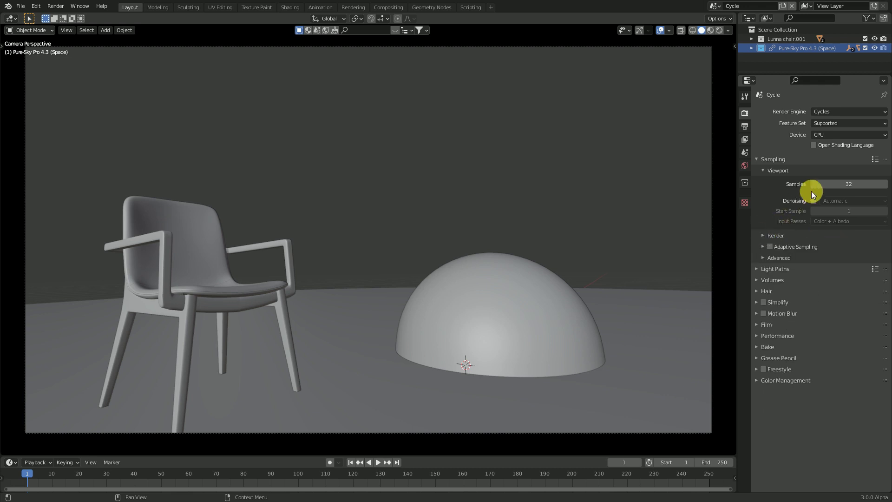
{"action": "double_click", "coordinate": [843, 184]}
{"action": "type", "text": "10"}
{"action": "key", "text": "Return"}
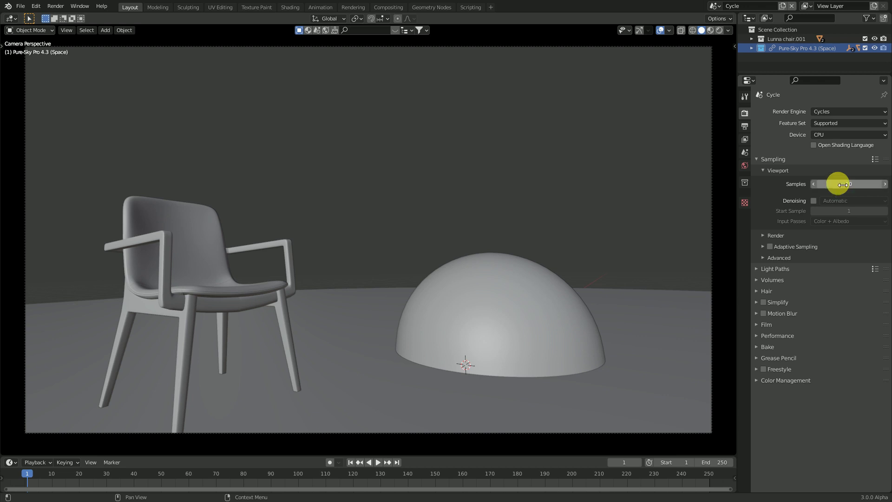
{"action": "left_click", "coordinate": [773, 170]}
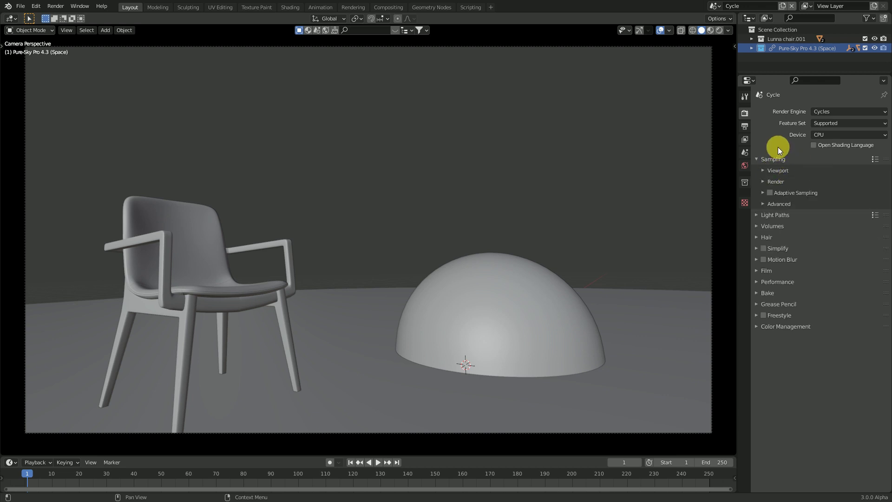
{"action": "left_click", "coordinate": [770, 159]}
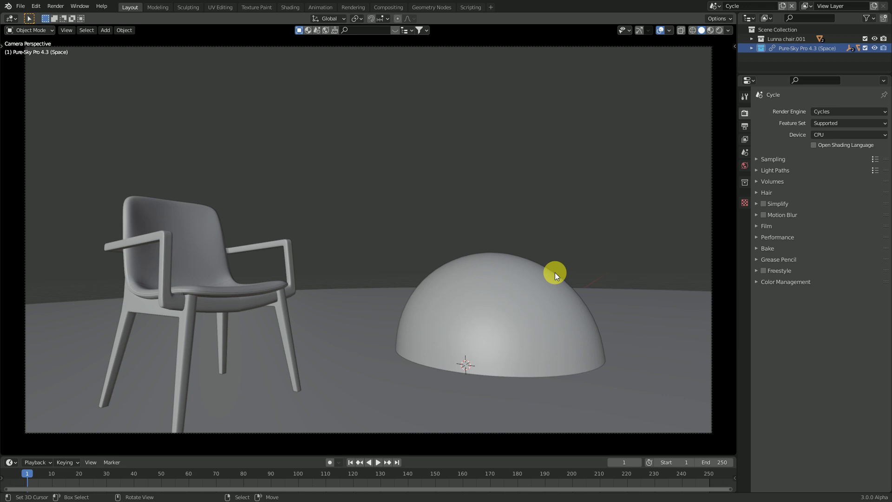
Step: Set the Cycles device to GPU Compute and enable CUDA in Preferences > System
{"action": "left_click", "coordinate": [828, 135]}
{"action": "left_click", "coordinate": [843, 156]}
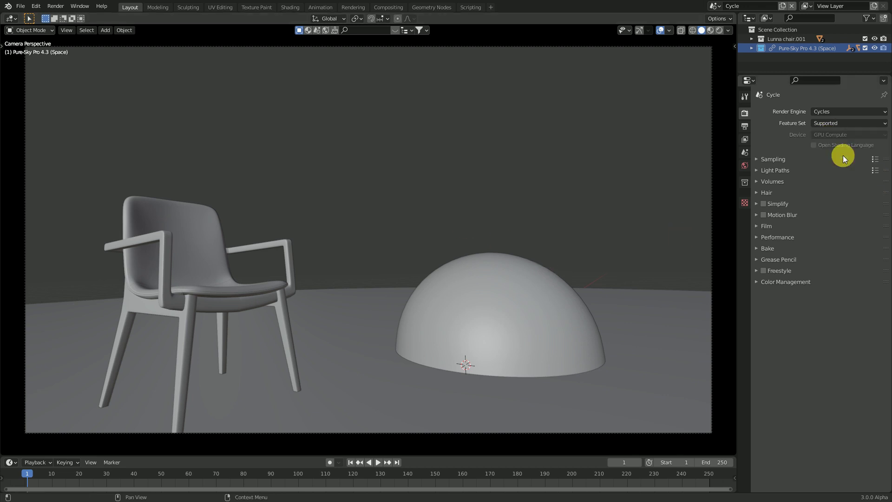
{"action": "left_click", "coordinate": [36, 7]}
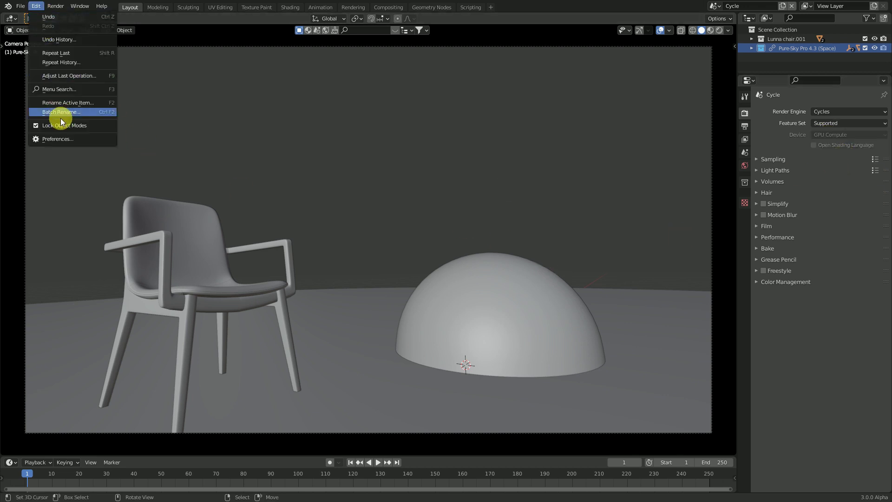
{"action": "left_click", "coordinate": [63, 141]}
{"action": "left_click", "coordinate": [189, 41]}
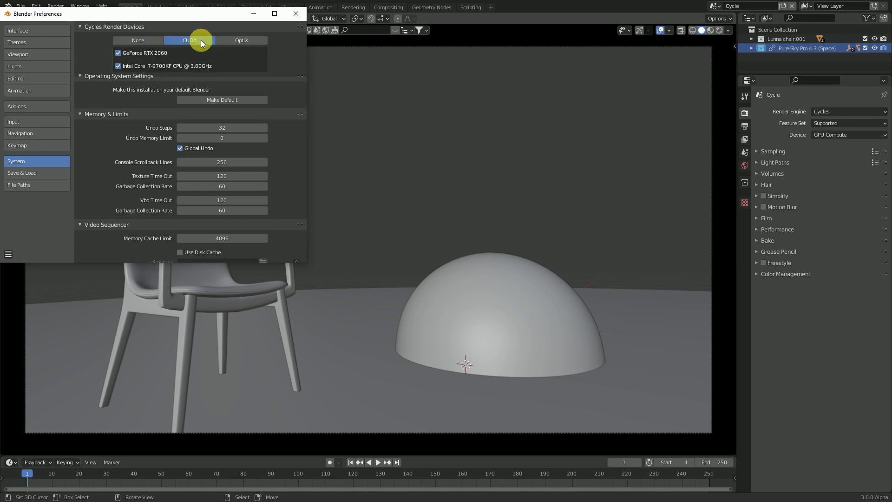
Step: Tidy and close the Preferences window, then save the blend file
{"action": "left_click", "coordinate": [93, 123]}
{"action": "left_click", "coordinate": [90, 82]}
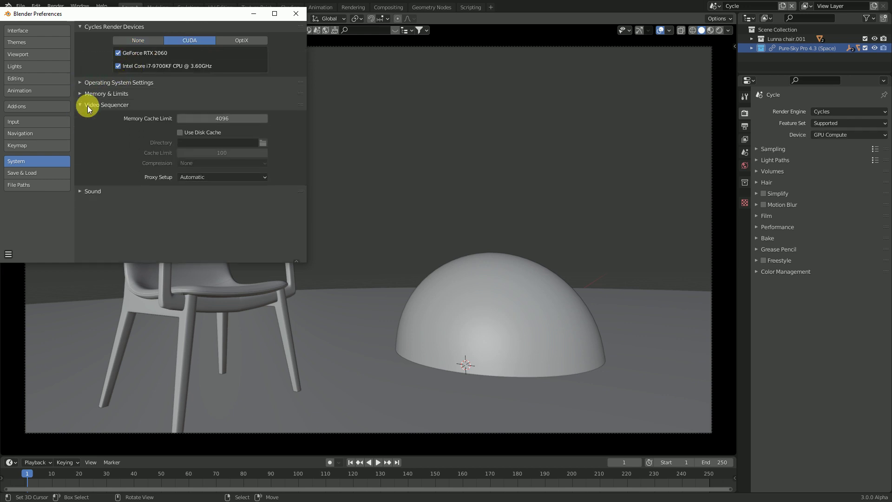
{"action": "left_click", "coordinate": [87, 105]}
{"action": "left_click", "coordinate": [297, 14]}
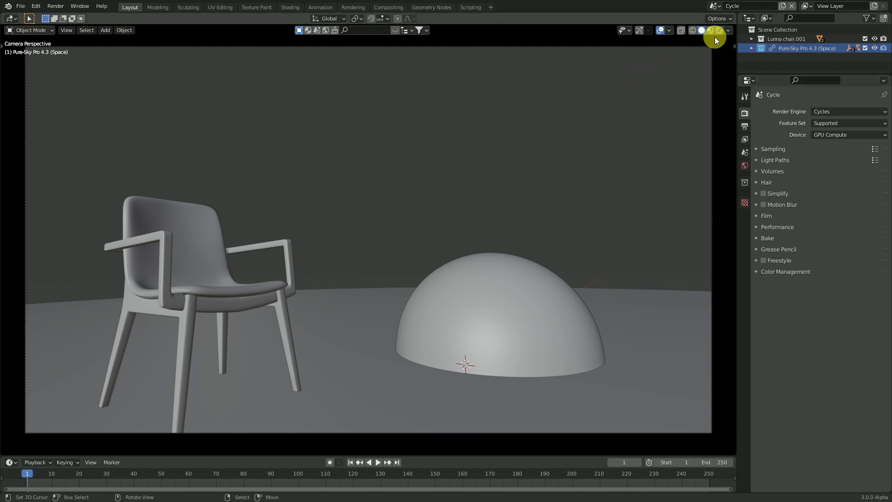
{"action": "key", "text": "ctrl+s"}
Step: Preview rendered shading briefly, then split off a World shader node editor beside the viewport
{"action": "left_click", "coordinate": [720, 29]}
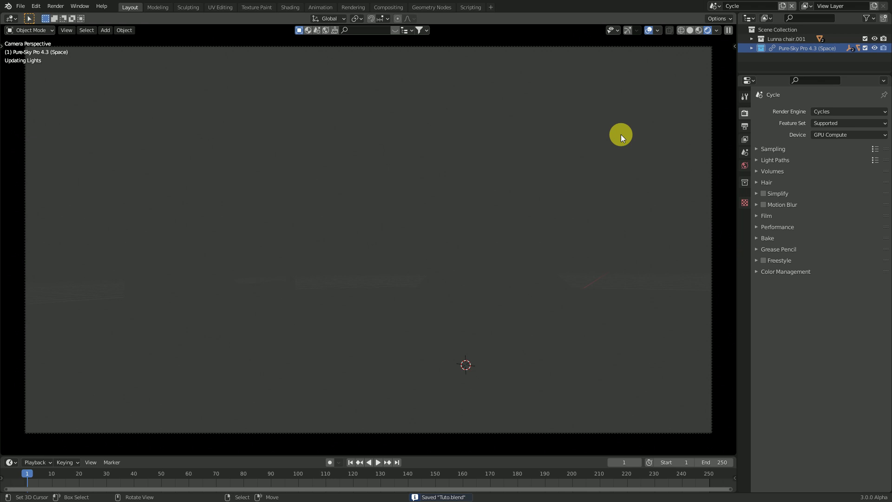
{"action": "left_click", "coordinate": [689, 30]}
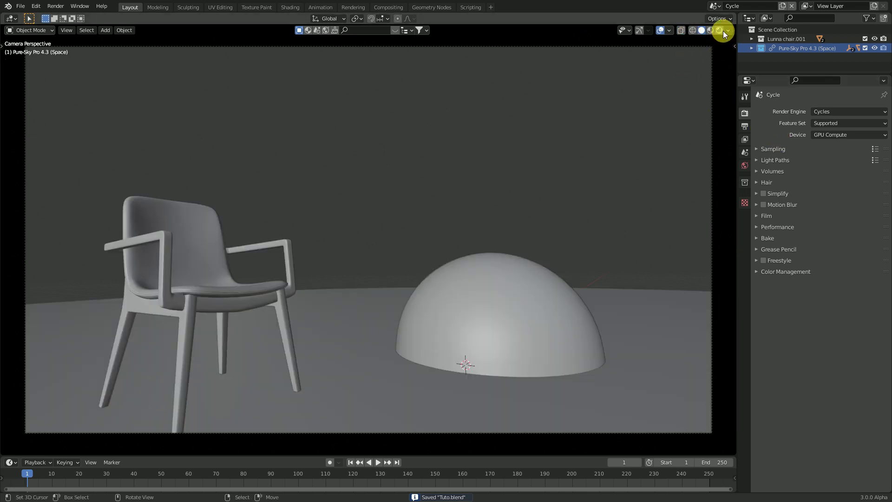
{"action": "left_click_drag", "start_coordinate": [740, 83], "coordinate": [749, 162]}
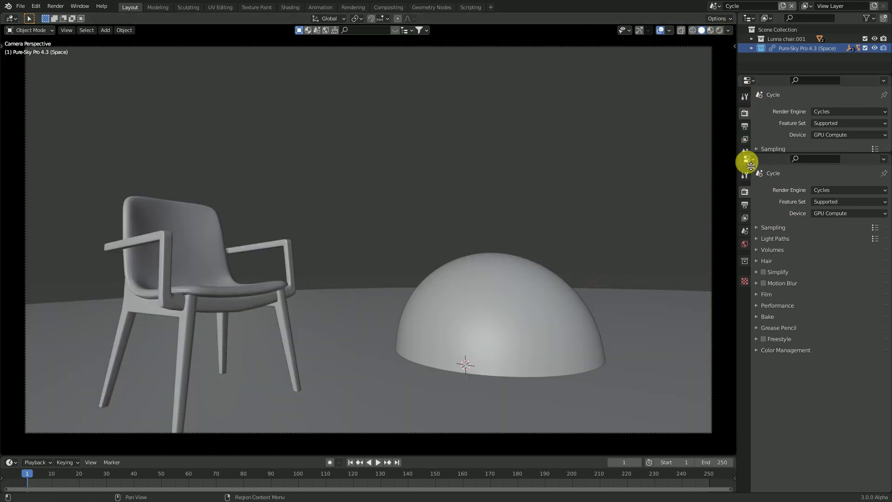
{"action": "left_click", "coordinate": [748, 251]}
{"action": "left_click", "coordinate": [455, 334]}
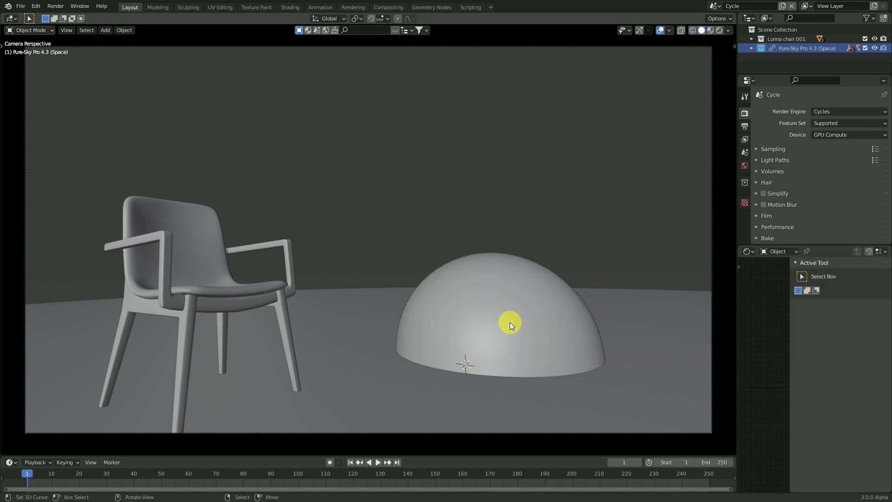
{"action": "left_click", "coordinate": [771, 252]}
{"action": "left_click", "coordinate": [781, 271]}
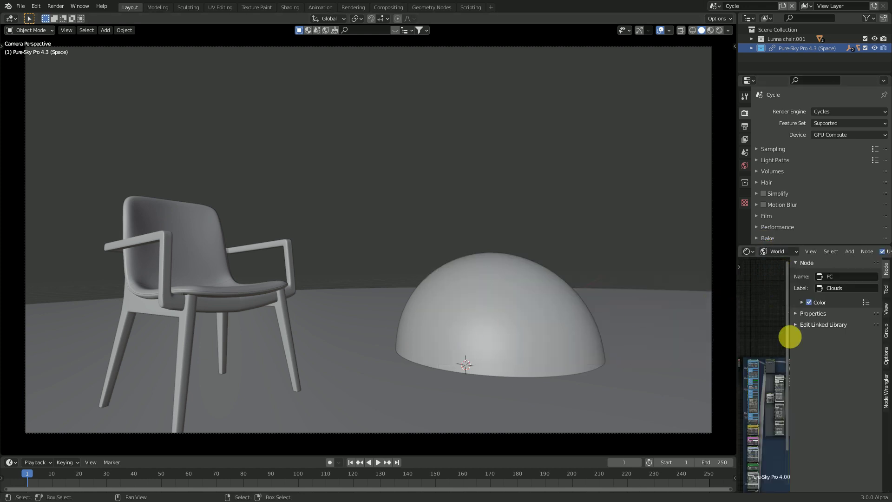
Step: Box-select and delete the Volume frame's cloud and fog nodes from the sky world tree
{"action": "key", "text": "ctrl+space"}
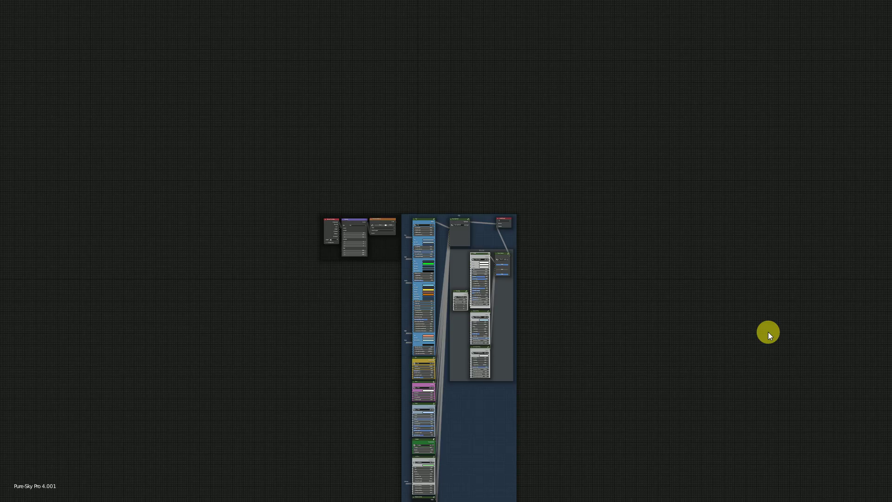
{"action": "scroll", "coordinate": [564, 314], "scroll_direction": "up", "scroll_amount": 4}
{"action": "scroll", "coordinate": [543, 279], "scroll_direction": "up", "scroll_amount": 4}
{"action": "middle_click_drag", "start_coordinate": [530, 209], "coordinate": [523, 272], "text": "shift"}
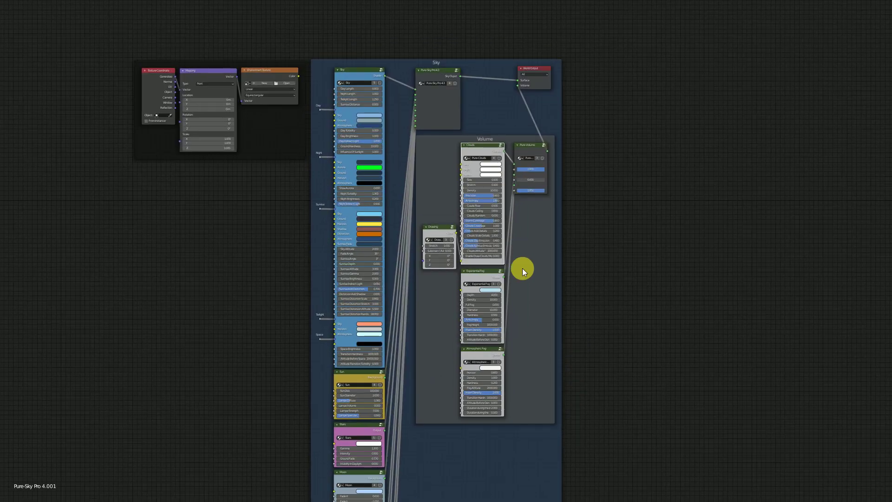
{"action": "key", "text": "b"}
{"action": "left_click_drag", "start_coordinate": [528, 421], "coordinate": [436, 167]}
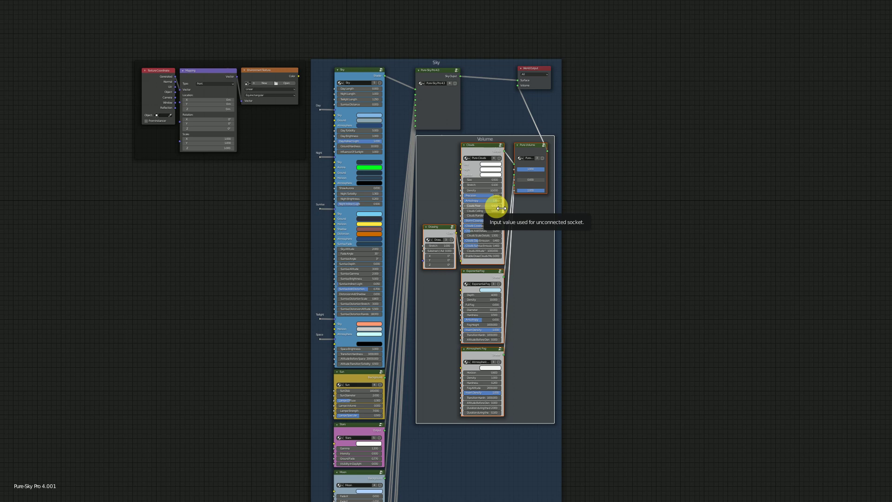
{"action": "key", "text": "x"}
{"action": "key", "text": "ctrl+space"}
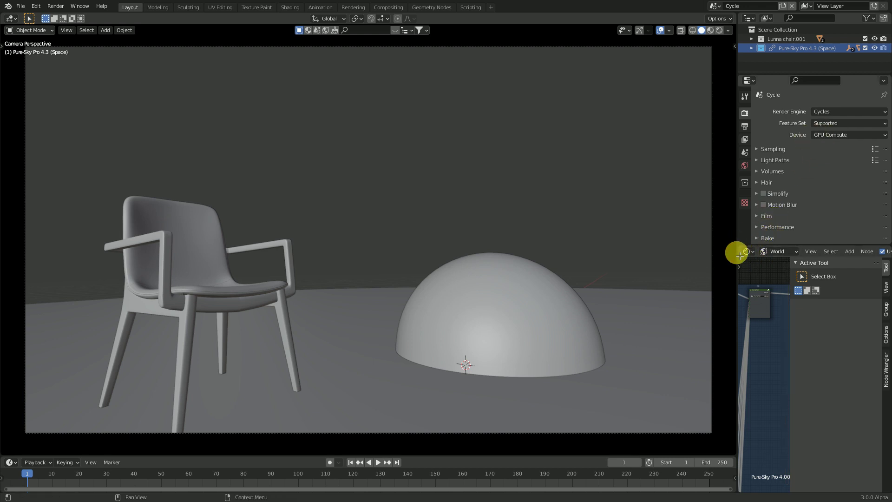
Step: Close the extra node editor area and make EEVEE the active scene
{"action": "left_click_drag", "start_coordinate": [743, 247], "coordinate": [744, 491]}
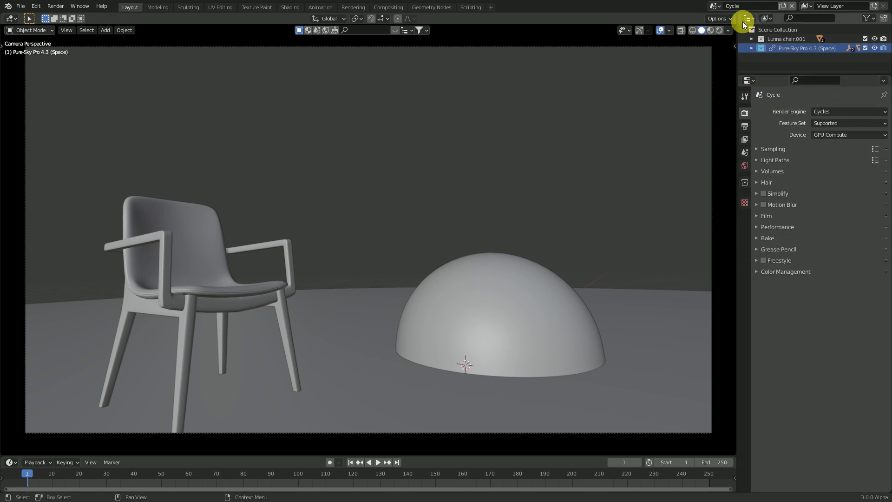
{"action": "left_click", "coordinate": [716, 9]}
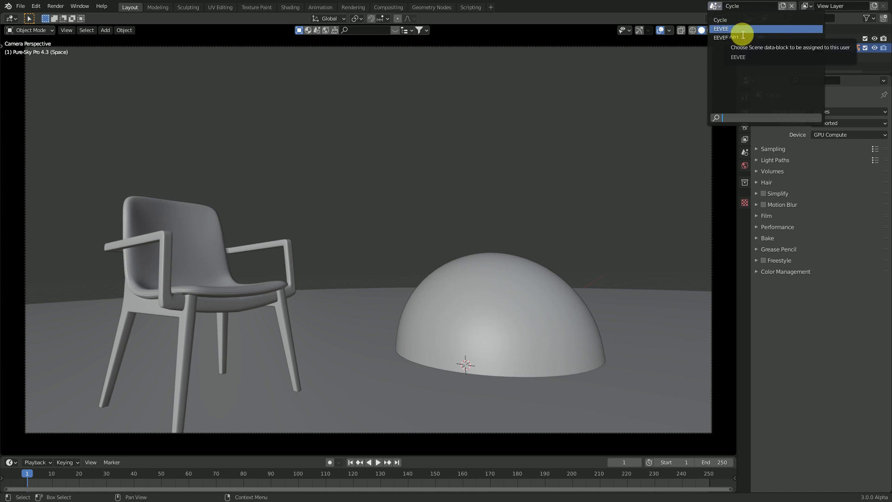
{"action": "left_click", "coordinate": [742, 30]}
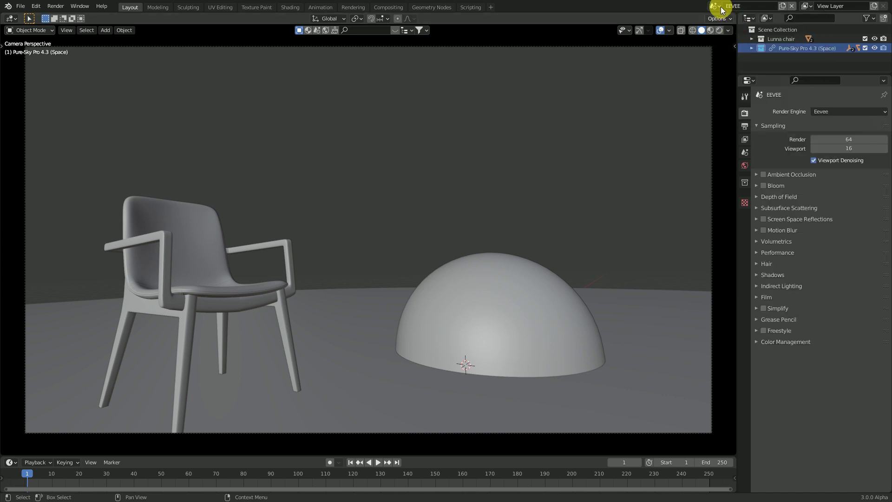
Step: Delete the stray EEVEE.001 scene and return to the EEVEE scene
{"action": "left_click", "coordinate": [715, 7]}
{"action": "left_click", "coordinate": [743, 38]}
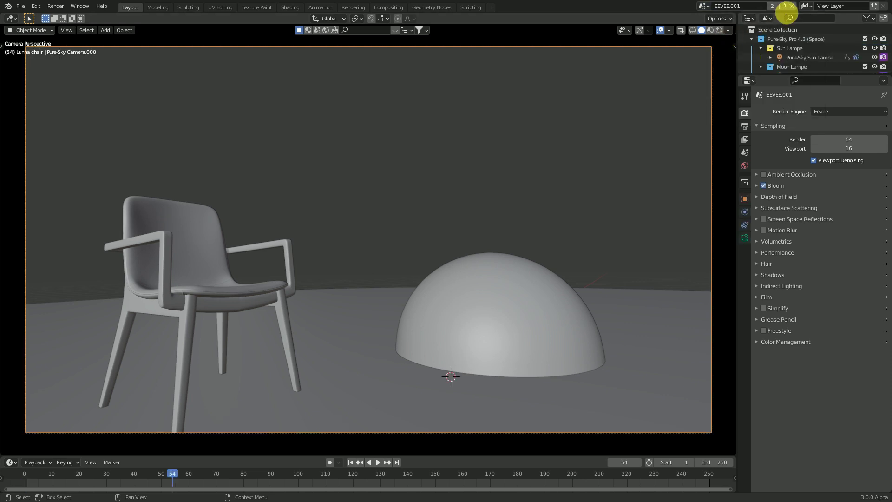
{"action": "left_click", "coordinate": [793, 7]}
{"action": "left_click", "coordinate": [715, 8]}
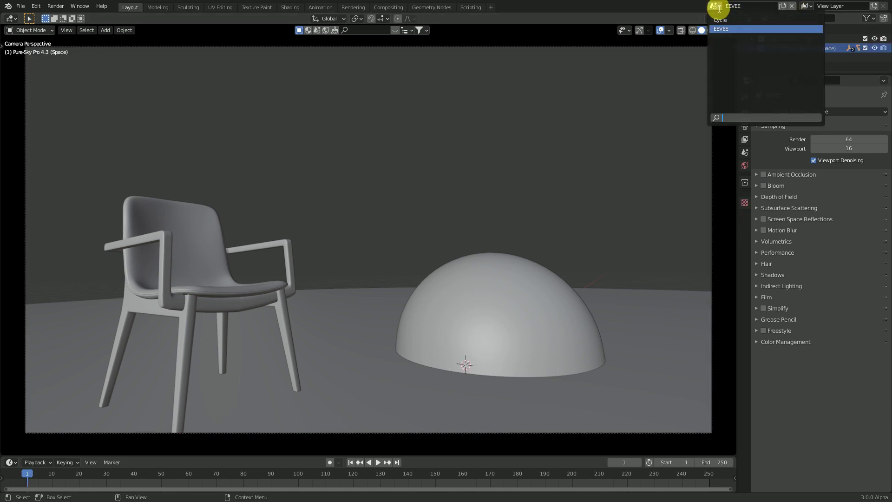
{"action": "left_click", "coordinate": [725, 28]}
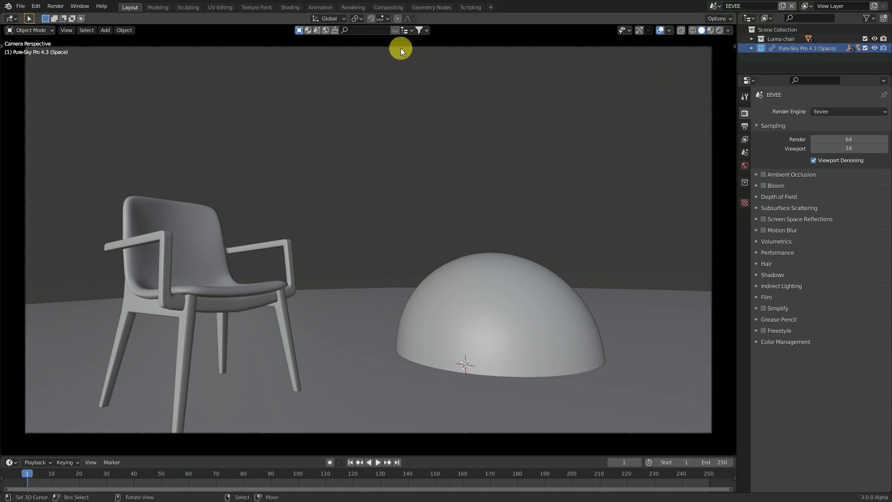
Step: Enable Film > Transparent for the EEVEE scene while previewing rendered shading
{"action": "left_click", "coordinate": [389, 7]}
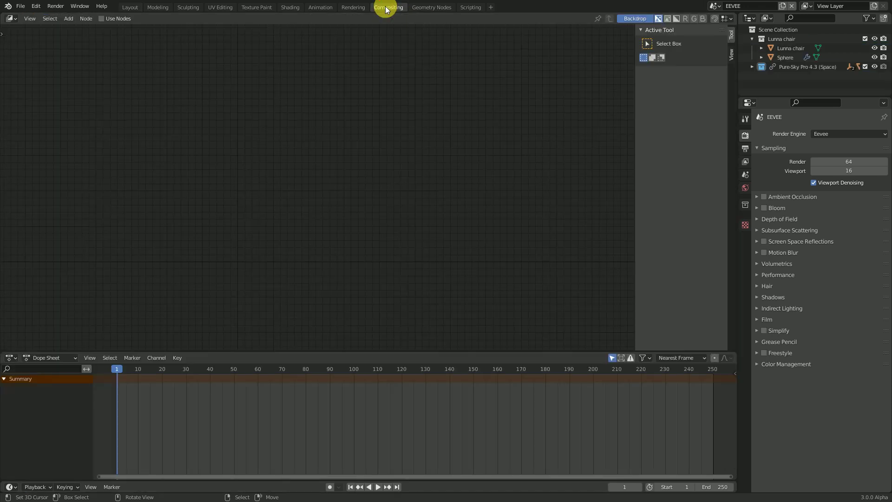
{"action": "left_click", "coordinate": [131, 6]}
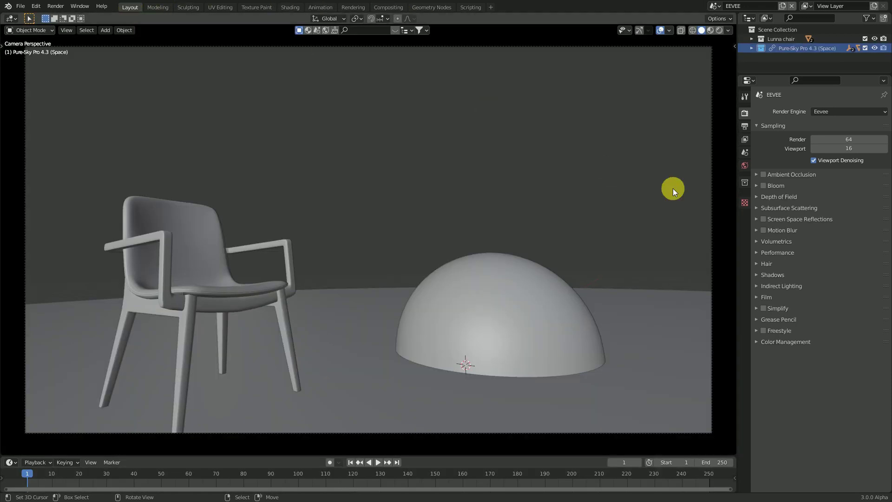
{"action": "left_click", "coordinate": [772, 298]}
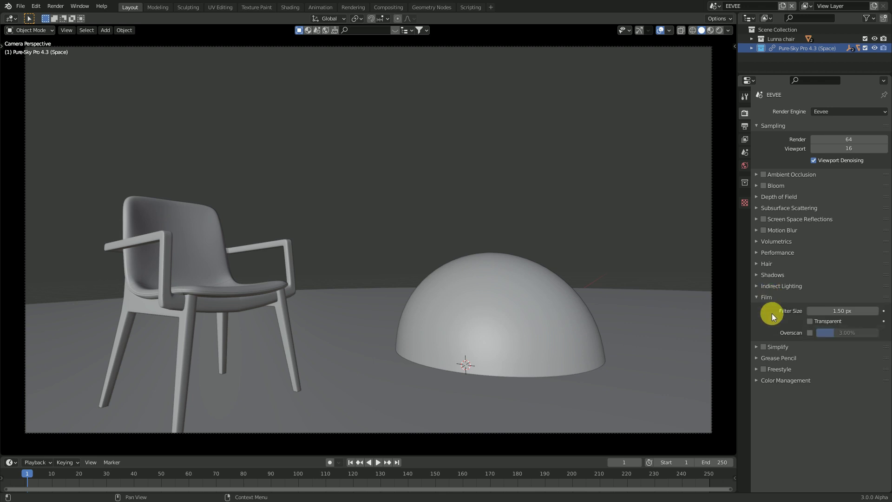
{"action": "left_click", "coordinate": [718, 30]}
{"action": "left_click", "coordinate": [811, 320]}
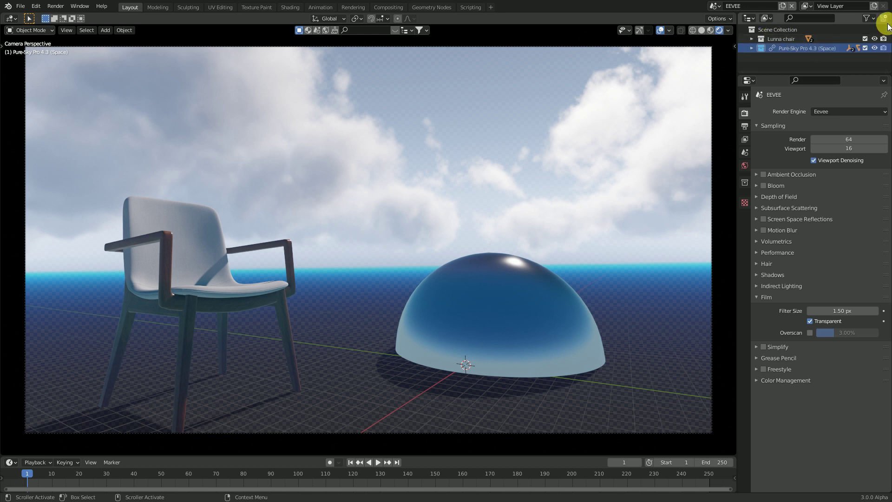
Step: Enable the holdout toggle in the Outliner filter and make the Lunna chair collection a holdout
{"action": "left_click", "coordinate": [868, 18]}
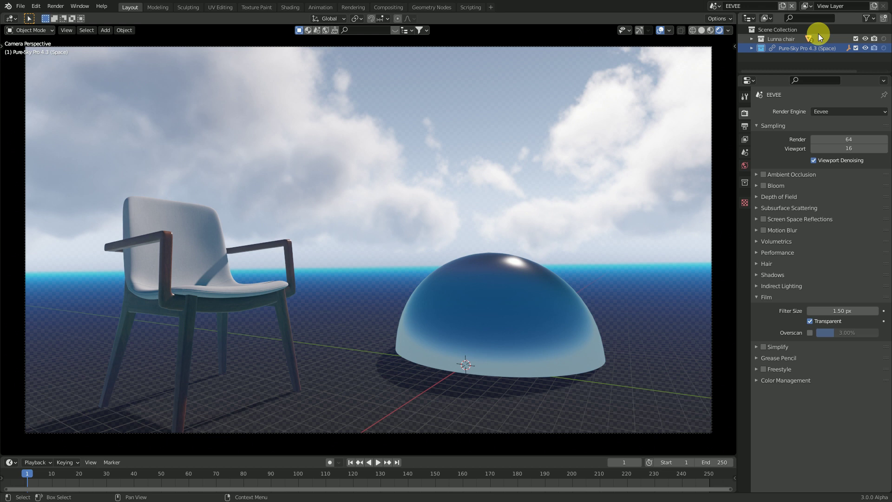
{"action": "left_click", "coordinate": [884, 39]}
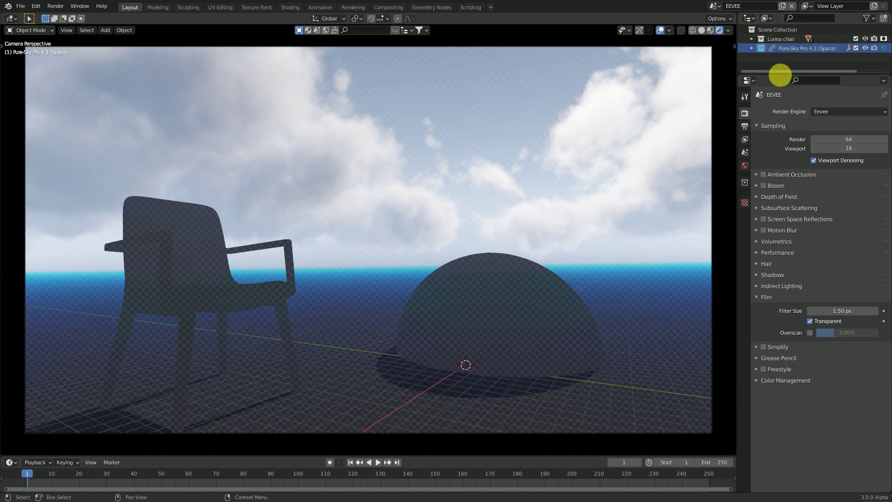
{"action": "left_click_drag", "start_coordinate": [782, 78], "coordinate": [782, 146]}
Step: Check the Shadow Catcher collection inside Pure-Sky and leave it enabled in solid shading
{"action": "left_click", "coordinate": [760, 48]}
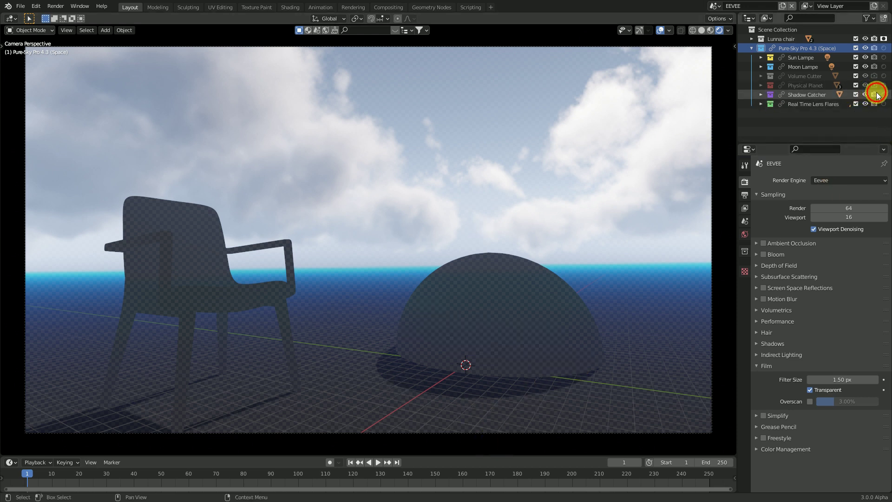
{"action": "left_click_drag", "start_coordinate": [866, 96], "coordinate": [855, 95]}
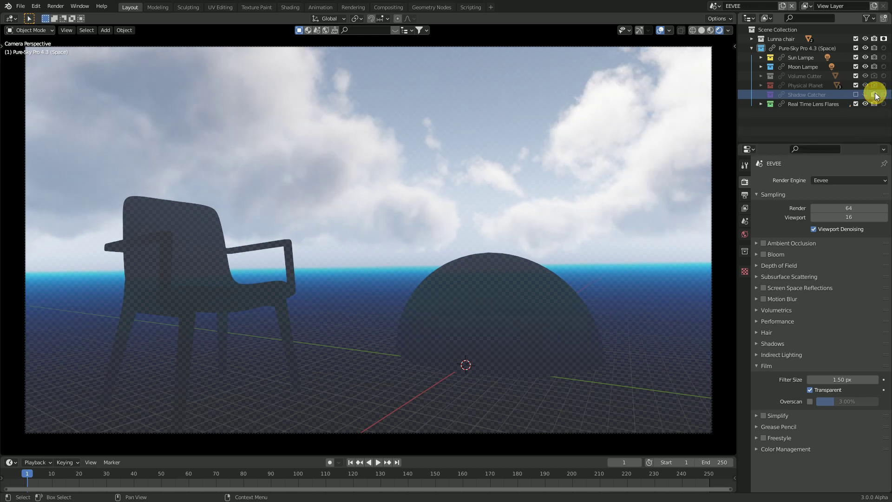
{"action": "left_click", "coordinate": [701, 31]}
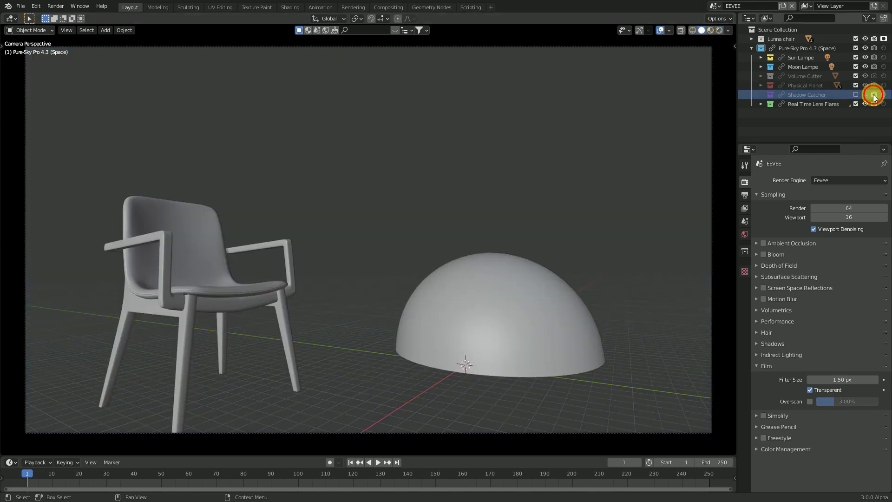
{"action": "left_click", "coordinate": [873, 96]}
{"action": "left_click", "coordinate": [858, 94]}
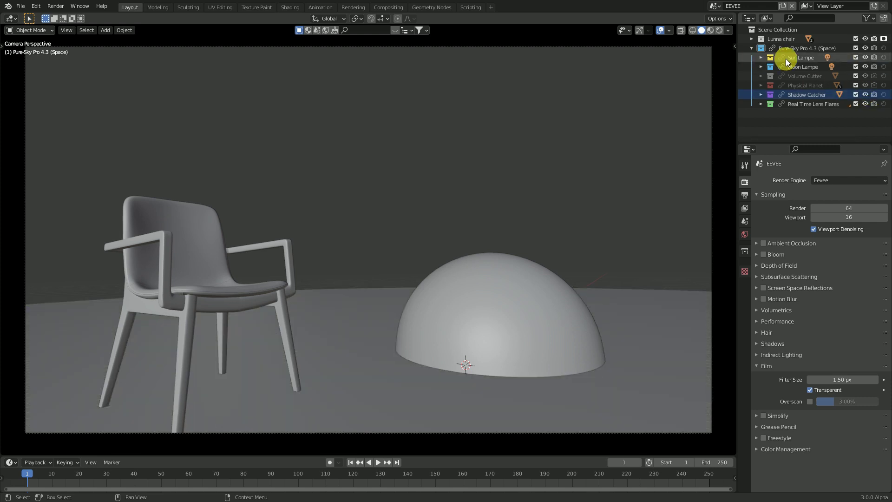
{"action": "left_click", "coordinate": [751, 48]}
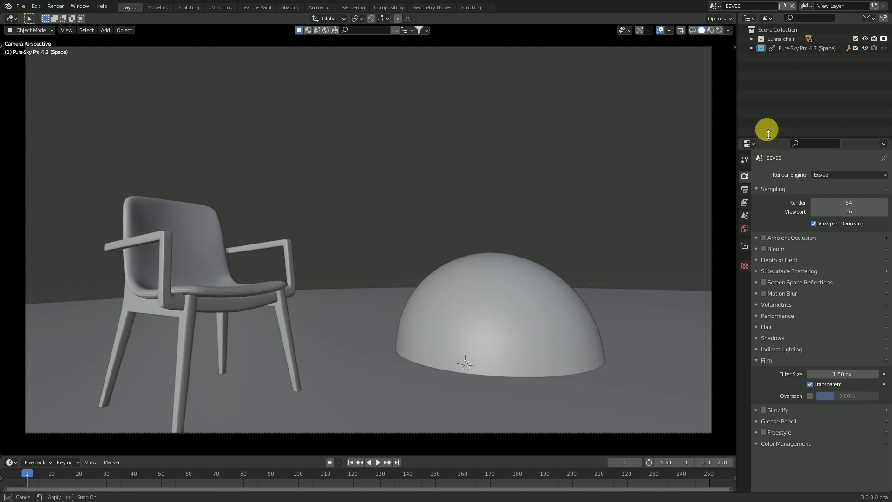
Step: Enable Use Nodes in the Compositing workspace and render an F12 test image
{"action": "left_click_drag", "start_coordinate": [769, 145], "coordinate": [766, 89]}
{"action": "left_click", "coordinate": [387, 7]}
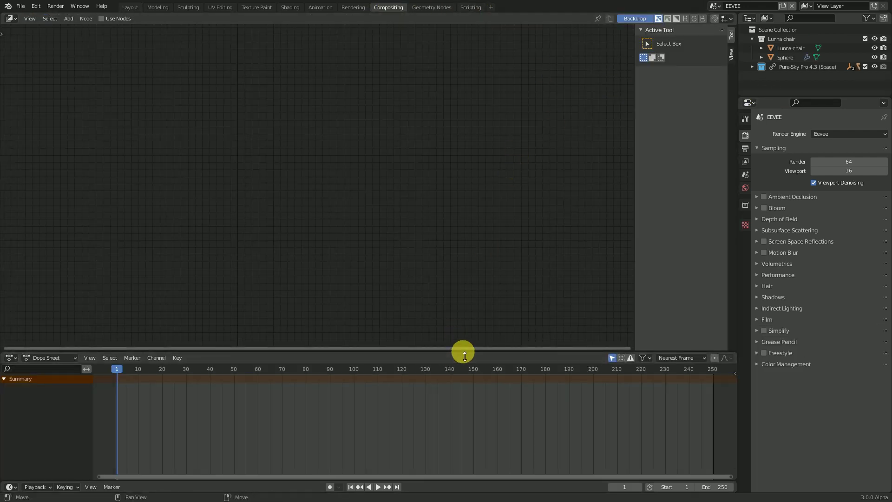
{"action": "left_click_drag", "start_coordinate": [460, 352], "coordinate": [461, 406]}
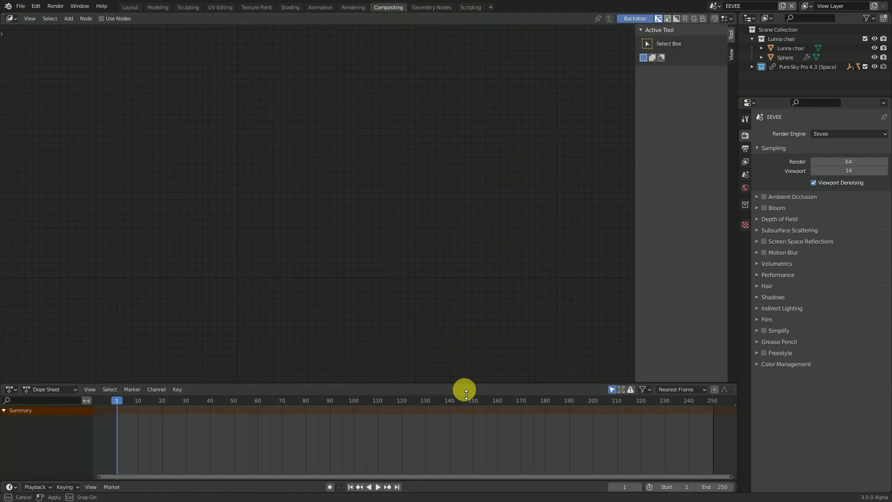
{"action": "left_click", "coordinate": [102, 18]}
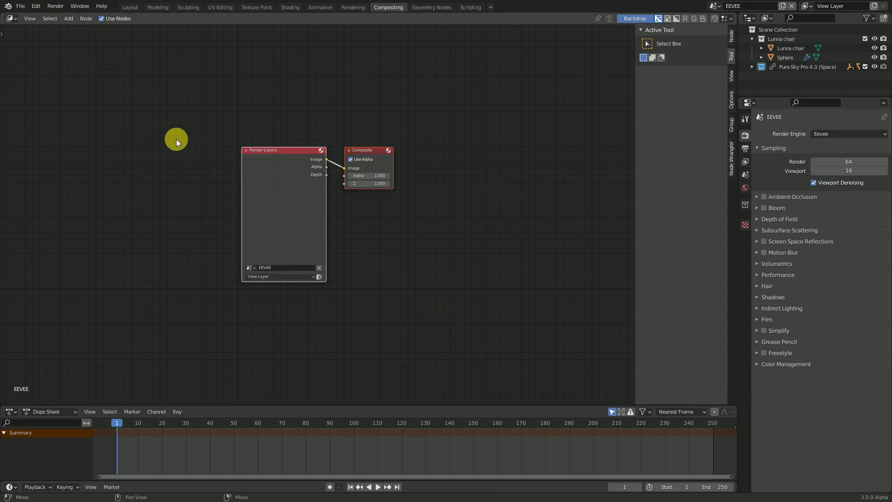
{"action": "key", "text": "F12"}
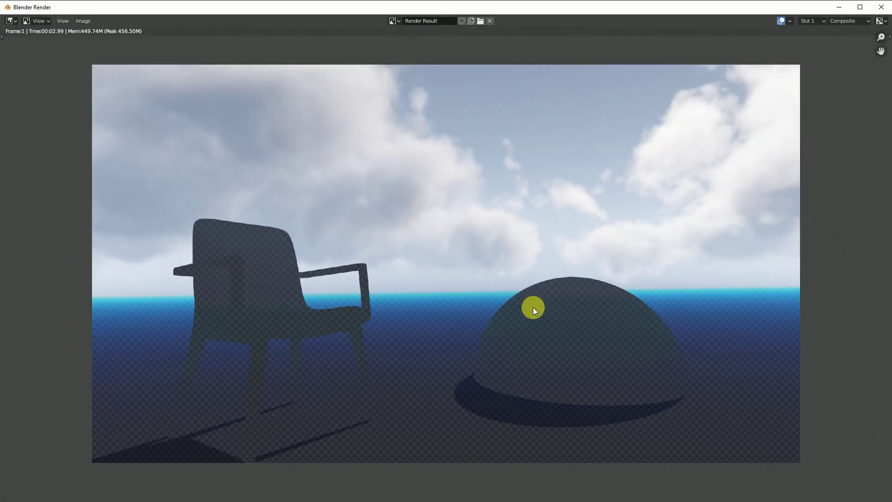
Step: Insert an Alpha Over node onto the link between Render Layers and Composite
{"action": "left_click", "coordinate": [881, 7]}
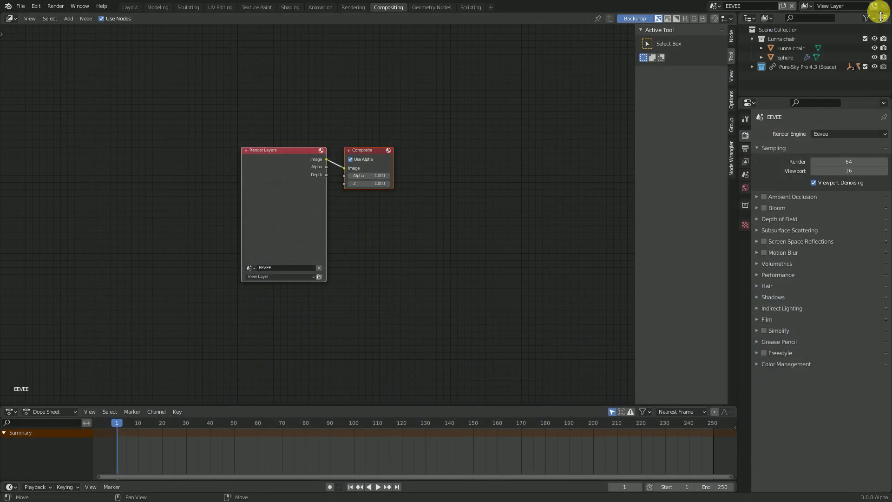
{"action": "left_click_drag", "start_coordinate": [279, 195], "coordinate": [150, 192]}
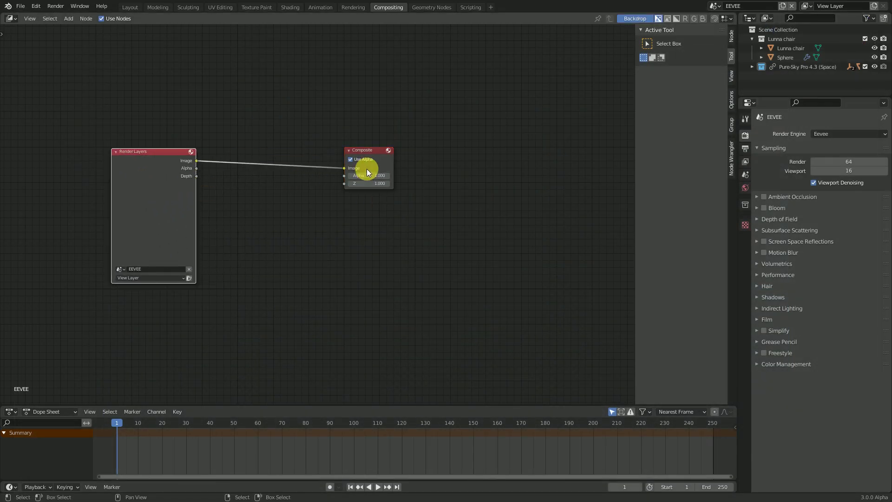
{"action": "left_click_drag", "start_coordinate": [367, 172], "coordinate": [481, 174]}
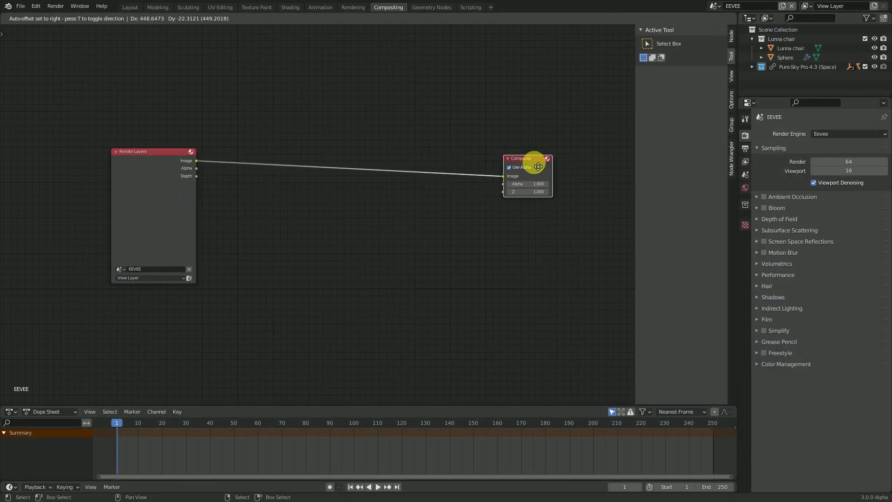
{"action": "key", "text": "shift+a"}
{"action": "left_click", "coordinate": [443, 233]}
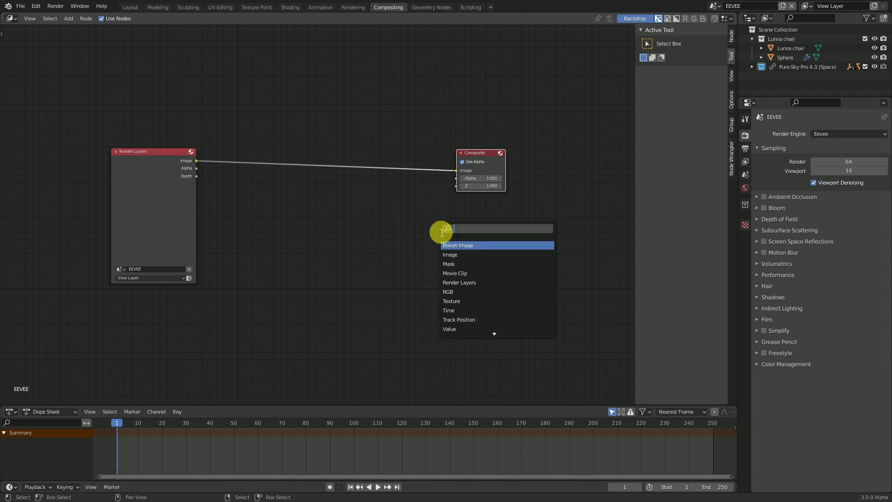
{"action": "type", "text": "al"}
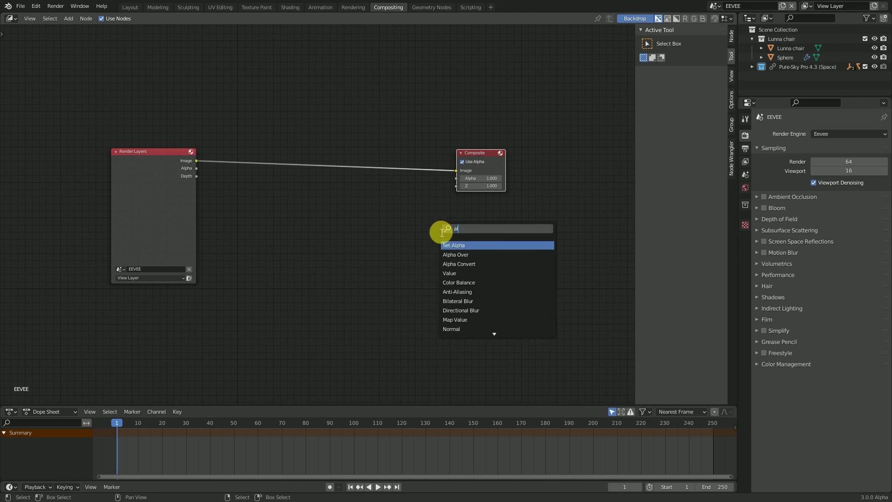
{"action": "type", "text": "p"}
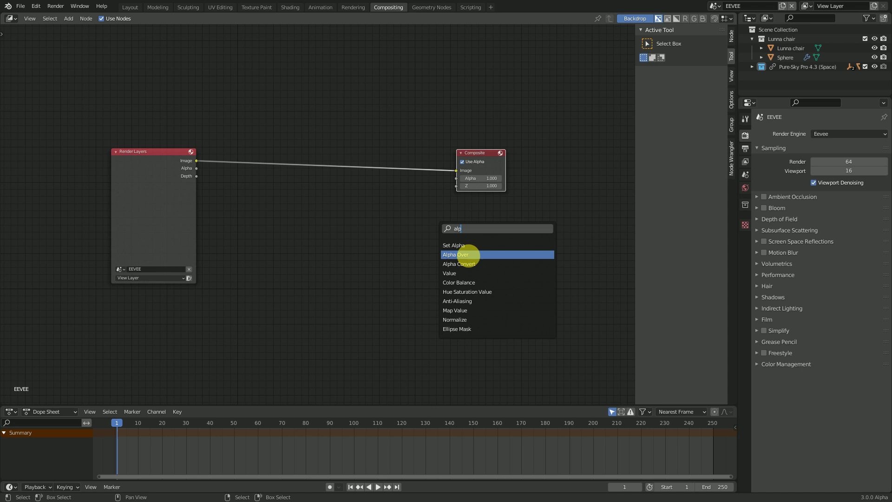
{"action": "left_click", "coordinate": [455, 254]}
{"action": "left_click", "coordinate": [353, 179]}
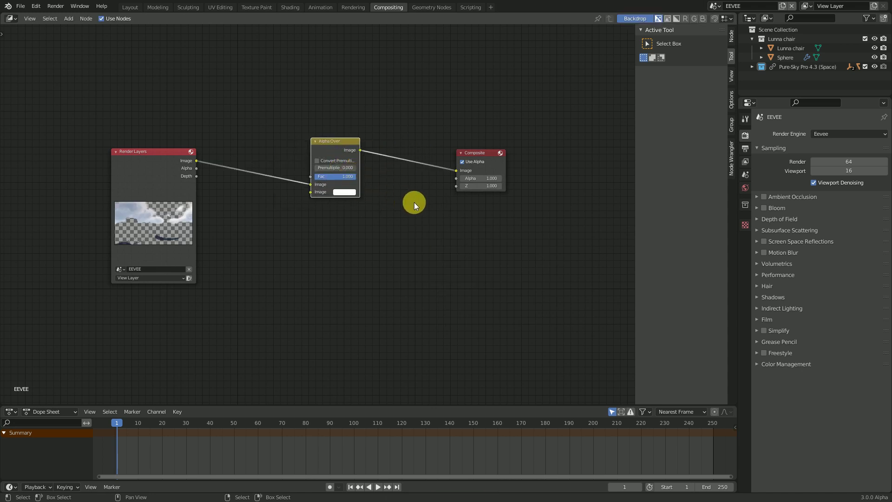
Step: Add a Viewer node below Composite and feed it the Alpha Over result
{"action": "key", "text": "shift+a"}
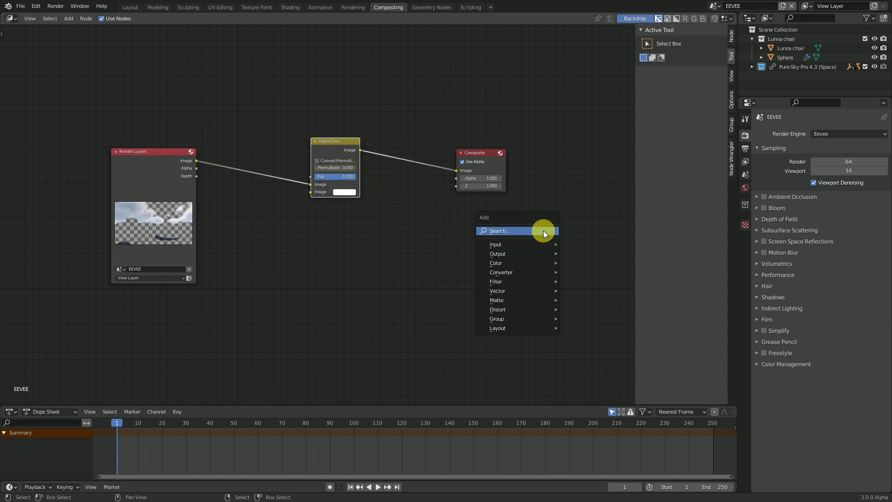
{"action": "left_click", "coordinate": [543, 230]}
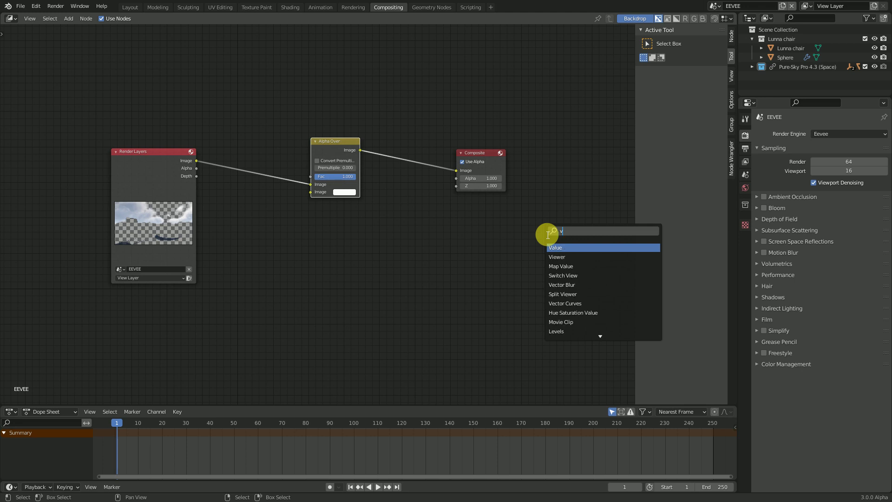
{"action": "type", "text": "view"}
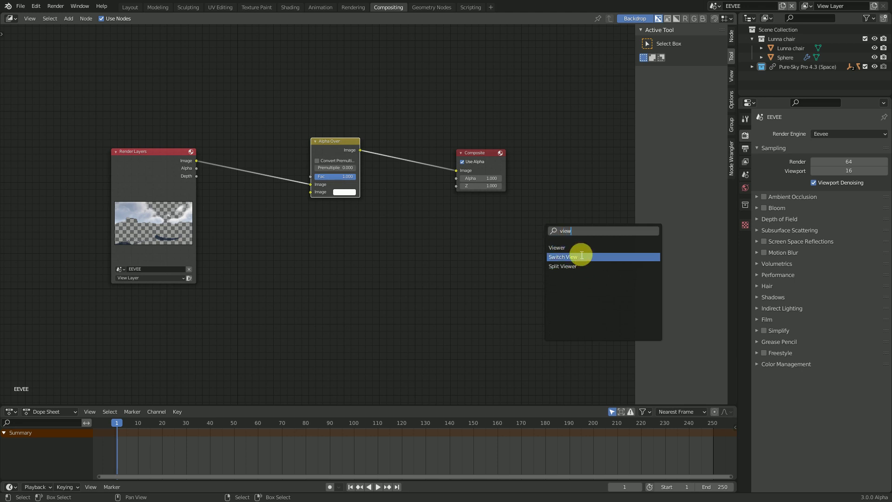
{"action": "left_click", "coordinate": [572, 248]}
{"action": "left_click", "coordinate": [489, 215]}
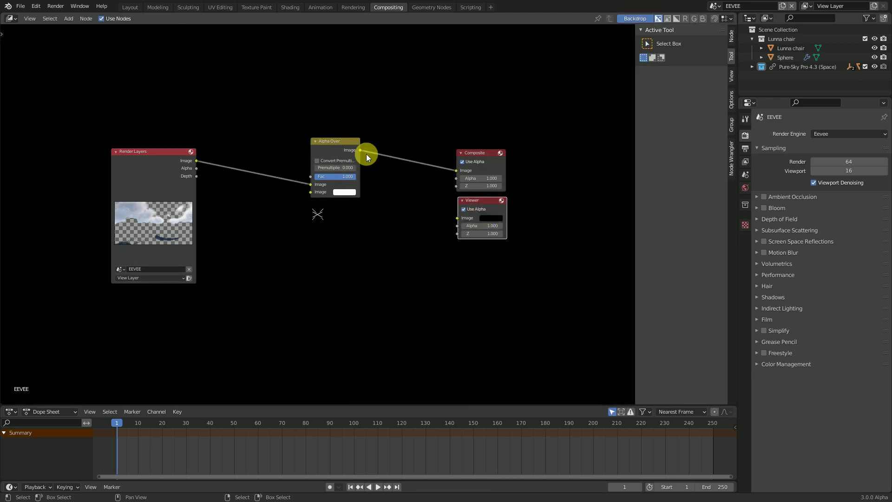
{"action": "left_click_drag", "start_coordinate": [365, 152], "coordinate": [457, 219]}
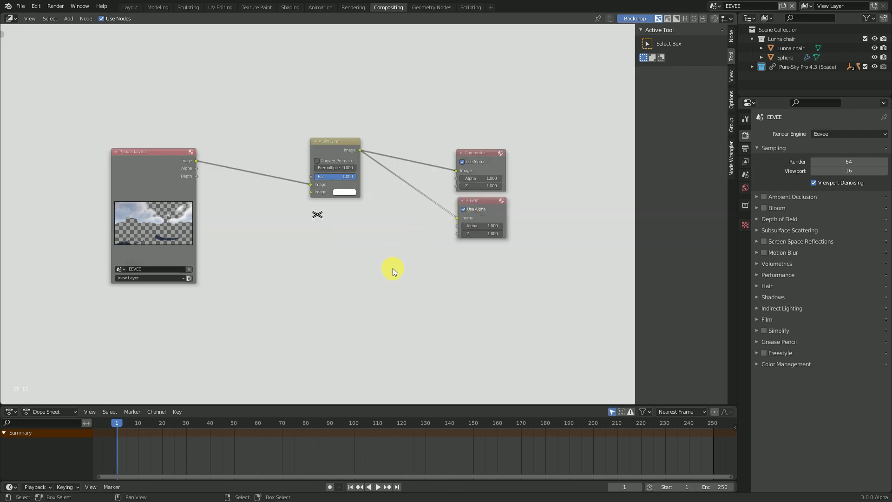
{"action": "mouse_move", "coordinate": [168, 166]}
{"action": "left_mouse_down"}
{"action": "mouse_move", "coordinate": [178, 174]}
{"action": "mouse_move", "coordinate": [175, 162]}
{"action": "left_mouse_up"}
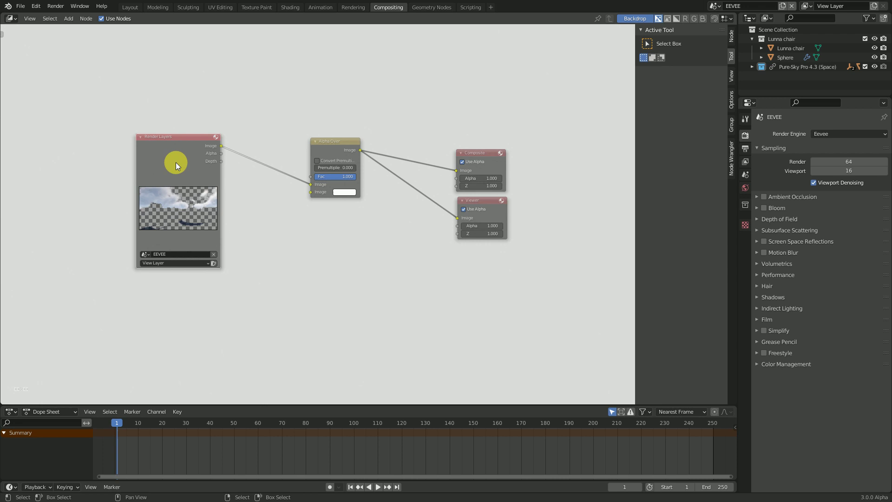
Step: Duplicate Render Layers below the original, set it to the Cycle scene, and start a render
{"action": "key", "text": "shift+d"}
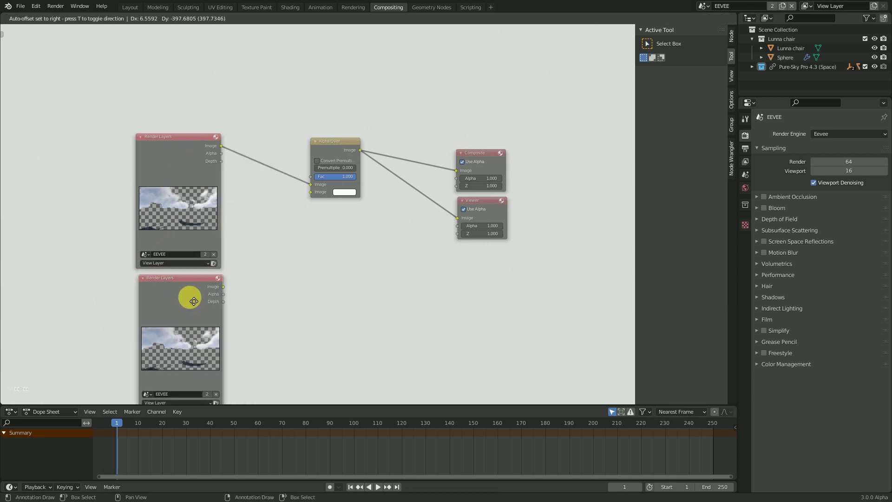
{"action": "left_click", "coordinate": [209, 293]}
{"action": "scroll", "coordinate": [209, 293], "scroll_direction": "up", "scroll_amount": 2}
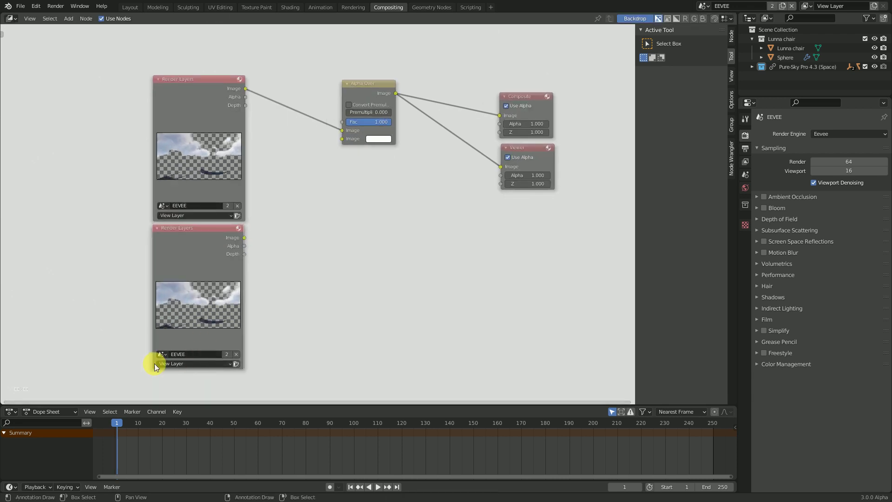
{"action": "left_click", "coordinate": [162, 356]}
{"action": "left_click", "coordinate": [163, 357]}
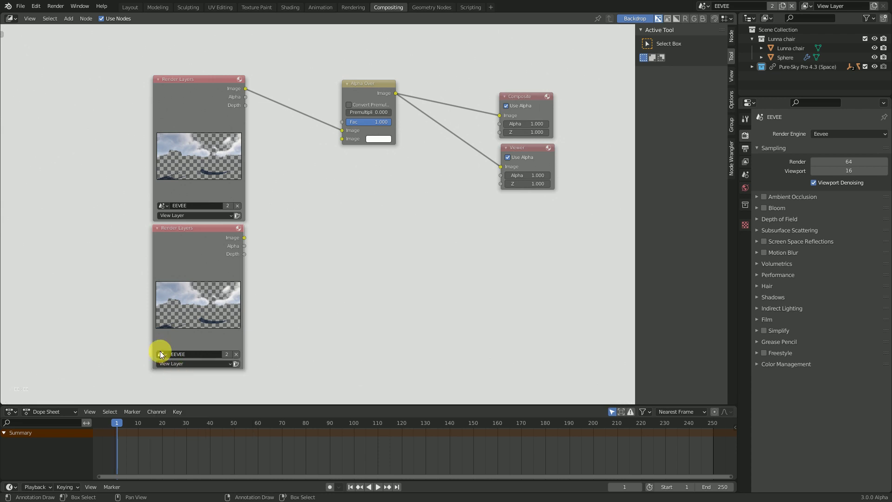
{"action": "type", "text": "Cycle"}
{"action": "left_click", "coordinate": [181, 367]}
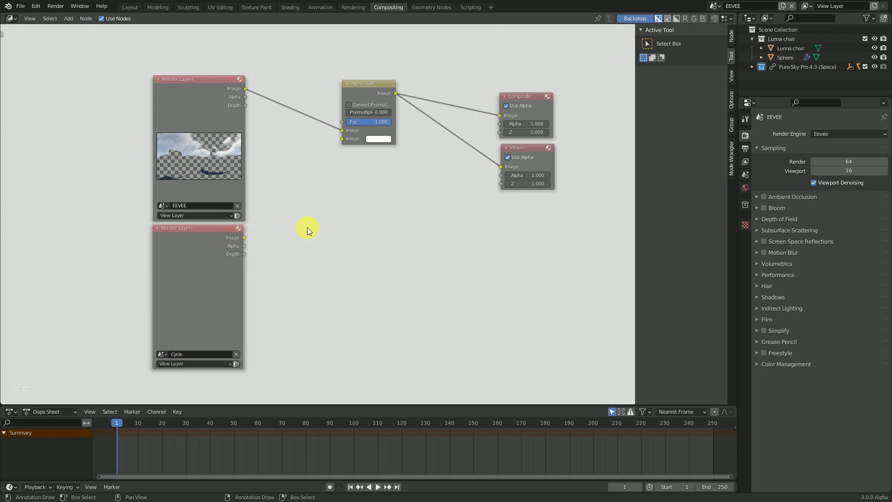
{"action": "scroll", "coordinate": [307, 227], "scroll_direction": "down", "scroll_amount": 2}
{"action": "middle_click_drag", "start_coordinate": [341, 206], "coordinate": [355, 245], "text": "shift"}
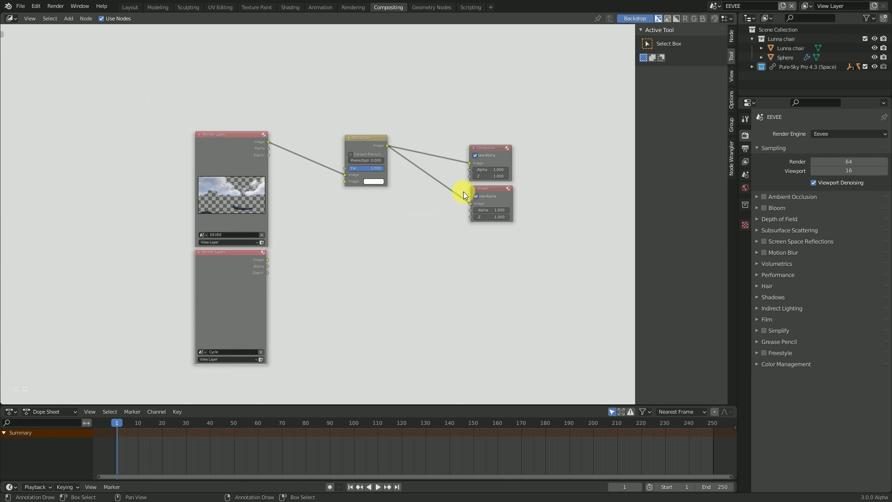
{"action": "key", "text": "F12"}
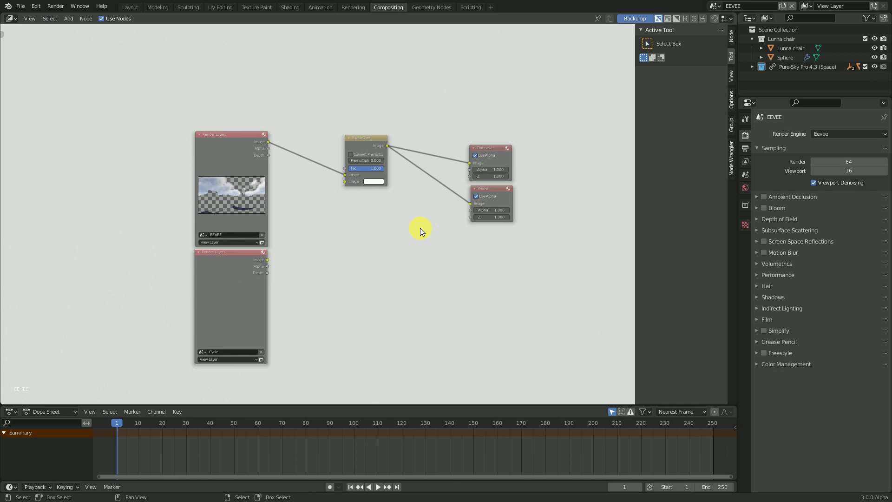
{"action": "scroll", "coordinate": [321, 264], "scroll_direction": "up", "scroll_amount": 1}
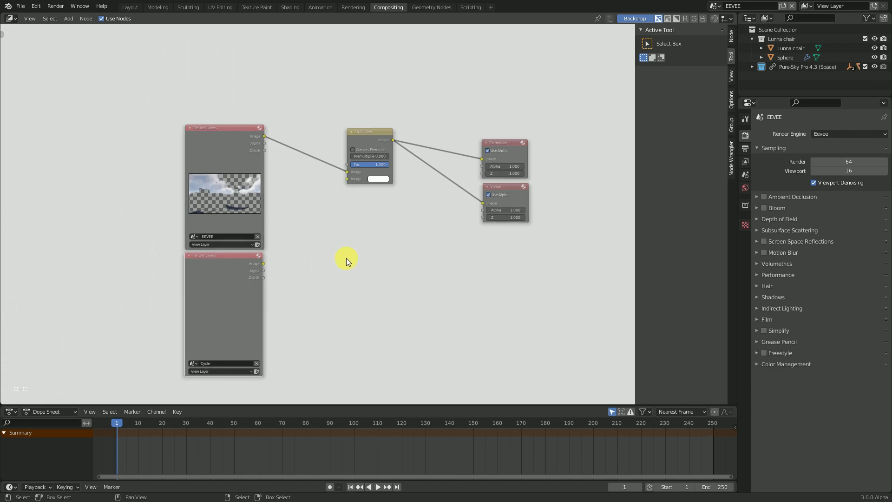
Step: Switch to the Cycle scene, collapse its Sampling panels and enable Use Nodes in the compositor
{"action": "left_click", "coordinate": [717, 6]}
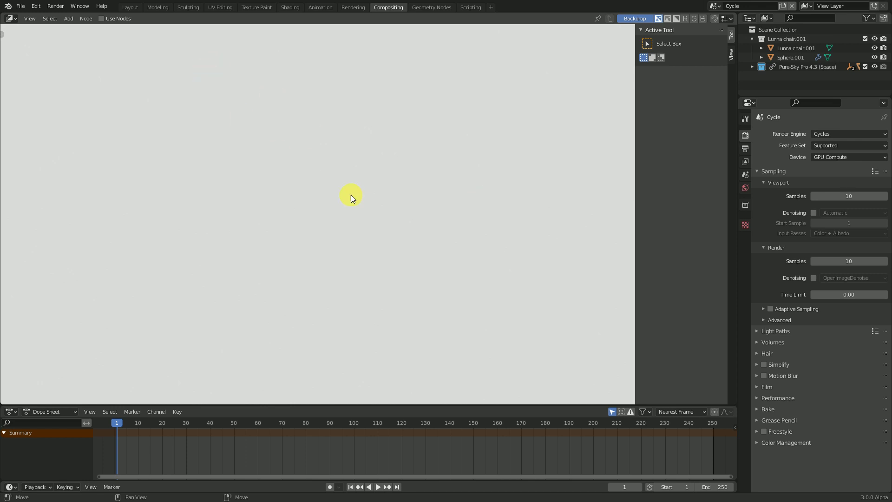
{"action": "left_click", "coordinate": [766, 249]}
{"action": "left_click", "coordinate": [765, 183]}
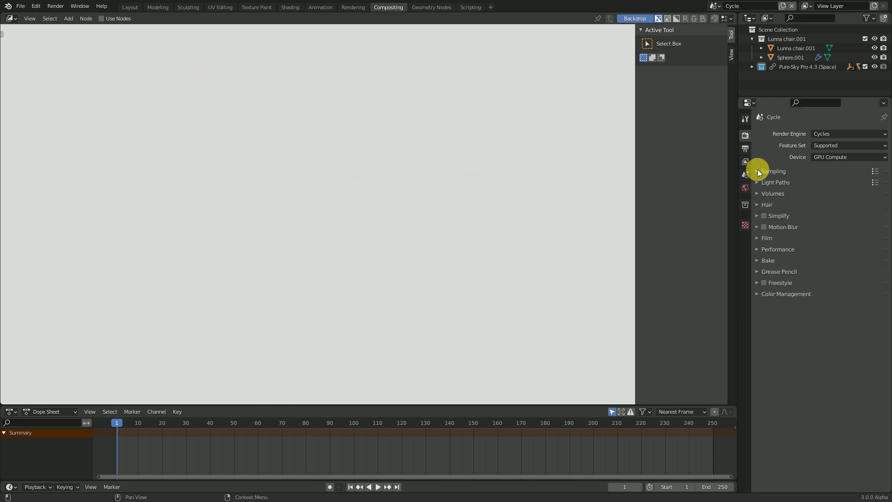
{"action": "left_click", "coordinate": [102, 18]}
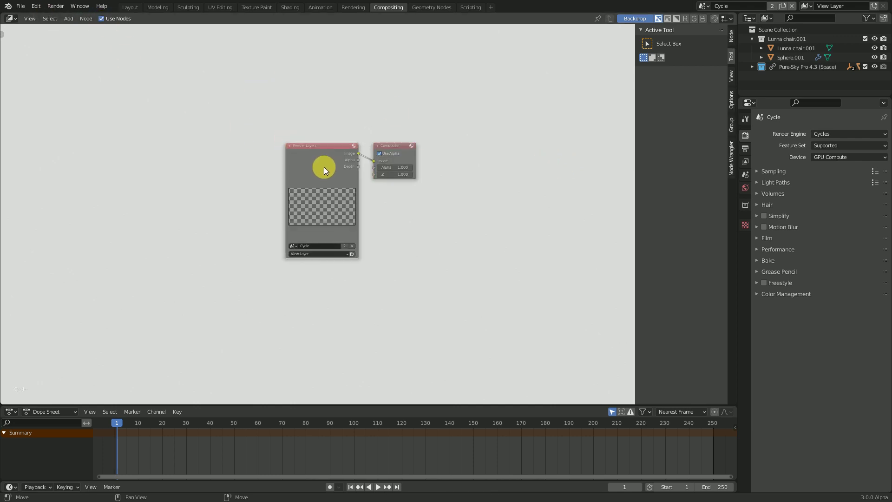
{"action": "scroll", "coordinate": [324, 166], "scroll_direction": "up", "scroll_amount": 2}
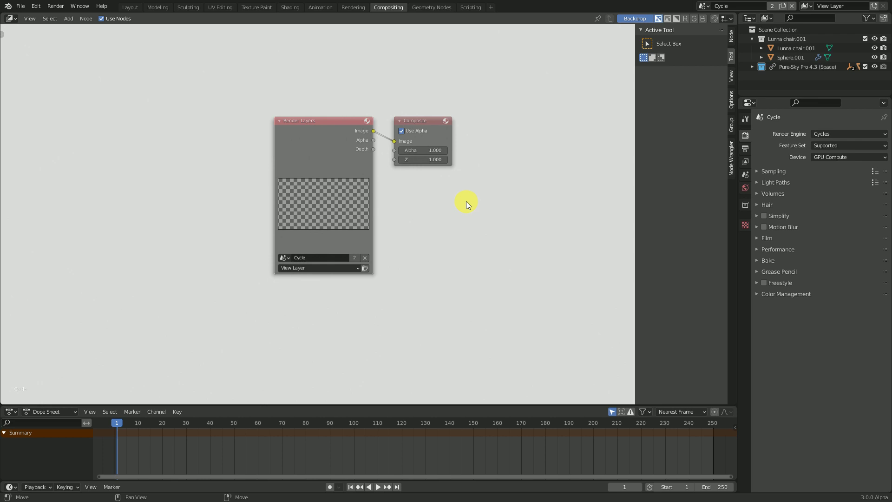
Step: Attempt a render that fails on the GPU, then set the Cycle scene's render device to CPU
{"action": "key", "text": "F12"}
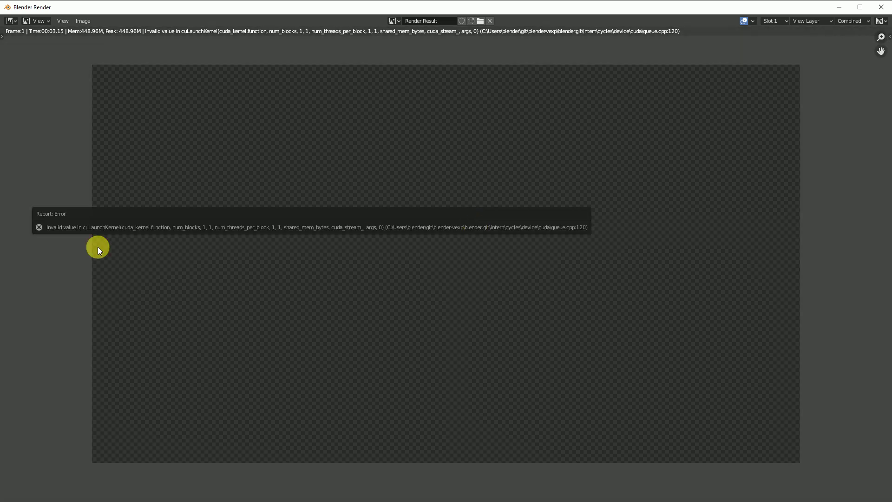
{"action": "left_click", "coordinate": [880, 8]}
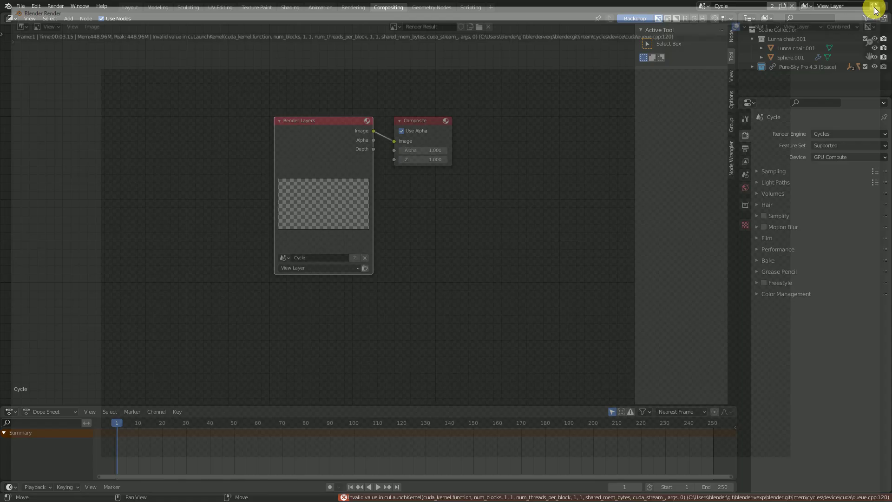
{"action": "left_click", "coordinate": [830, 158]}
{"action": "left_click", "coordinate": [833, 169]}
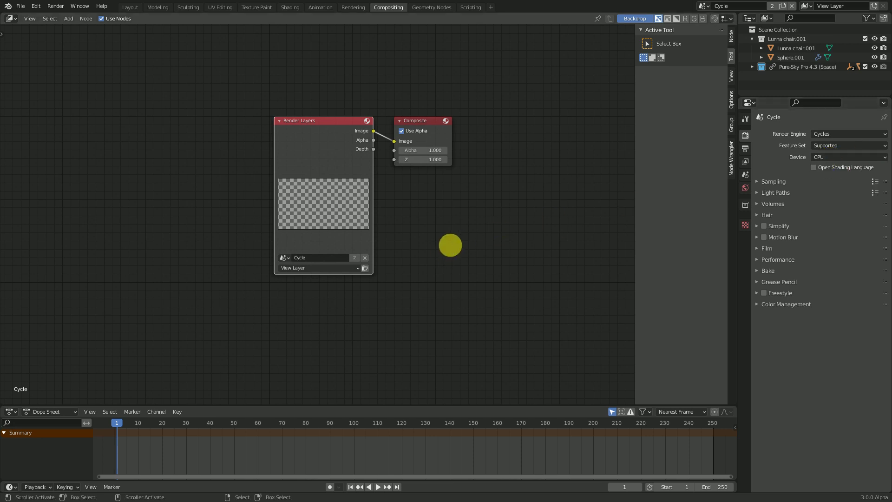
Step: Render the Cycle scene on the CPU, producing the chair and glass dome image
{"action": "key", "text": "F12"}
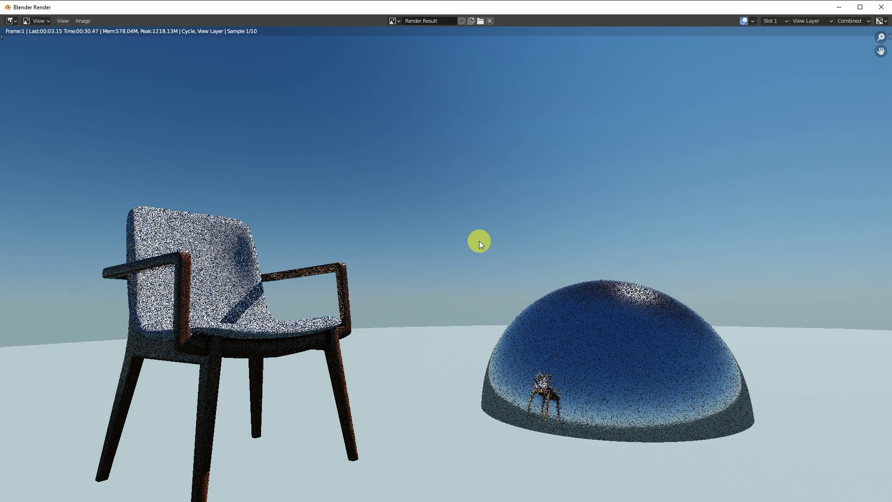
{"action": "scroll", "coordinate": [604, 278], "scroll_direction": "down", "scroll_amount": 2}
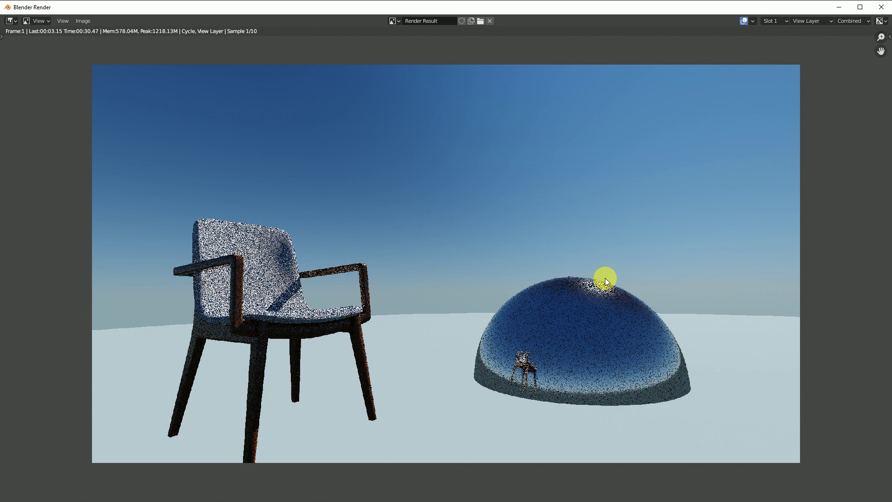
{"action": "scroll", "coordinate": [605, 278], "scroll_direction": "up", "scroll_amount": 2}
{"action": "scroll", "coordinate": [605, 278], "scroll_direction": "down", "scroll_amount": 1}
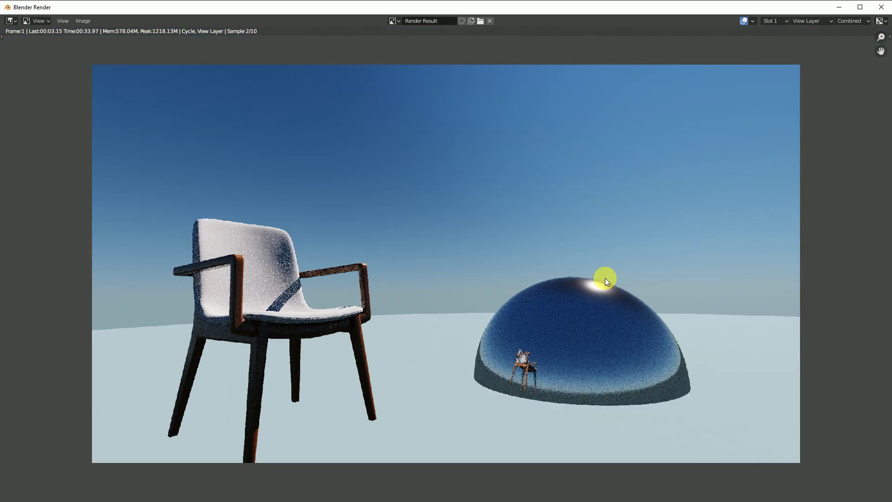
Step: Close the render window and lower the Cycle scene's render samples to 1
{"action": "left_click", "coordinate": [883, 12]}
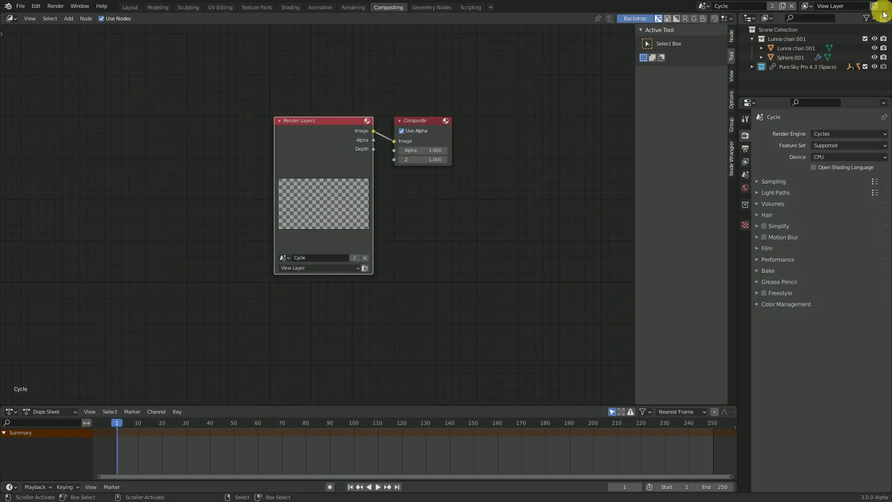
{"action": "left_click", "coordinate": [778, 180]}
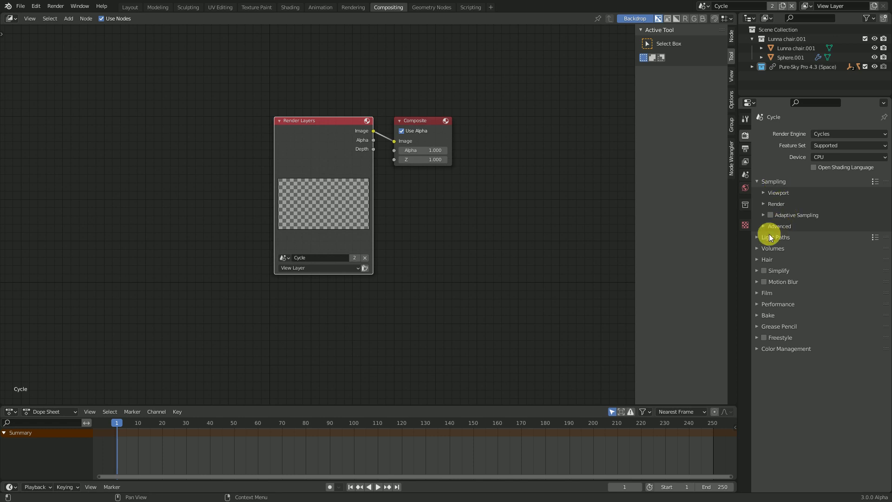
{"action": "left_click", "coordinate": [772, 203]}
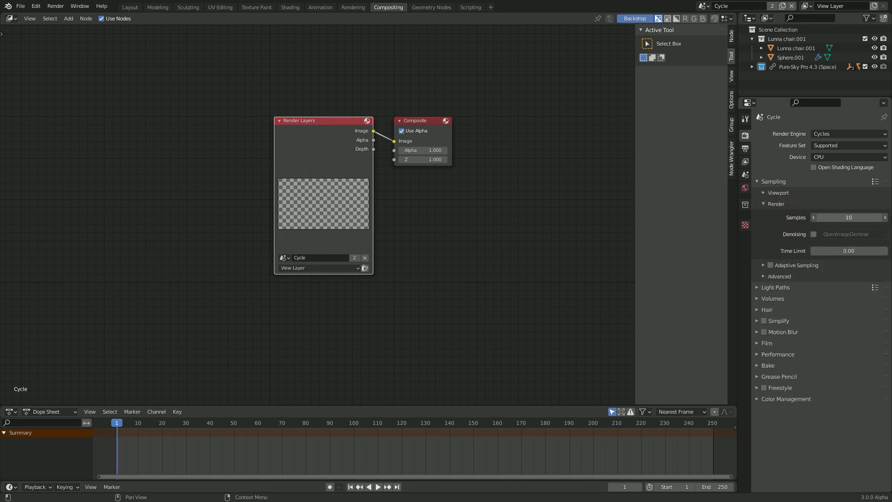
{"action": "left_click_drag", "start_coordinate": [854, 218], "coordinate": [836, 218]}
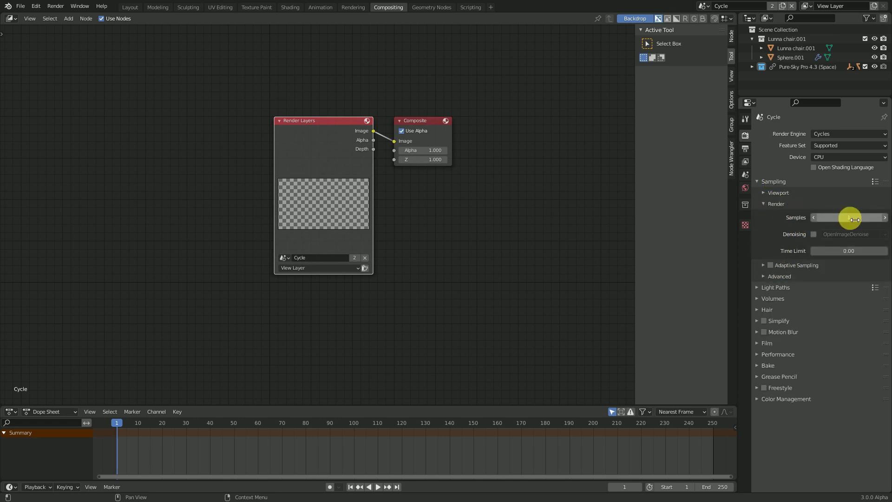
{"action": "left_click", "coordinate": [776, 203]}
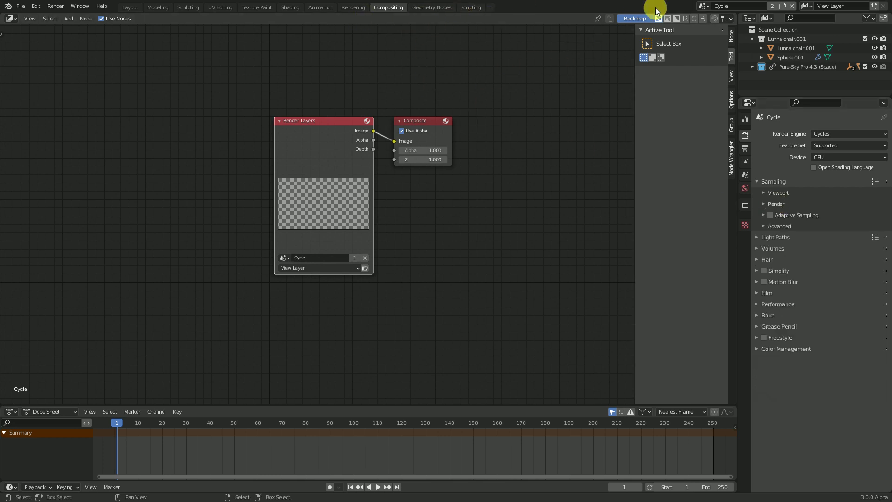
Step: Switch back to the EEVEE scene from the scene selector
{"action": "left_click", "coordinate": [718, 6]}
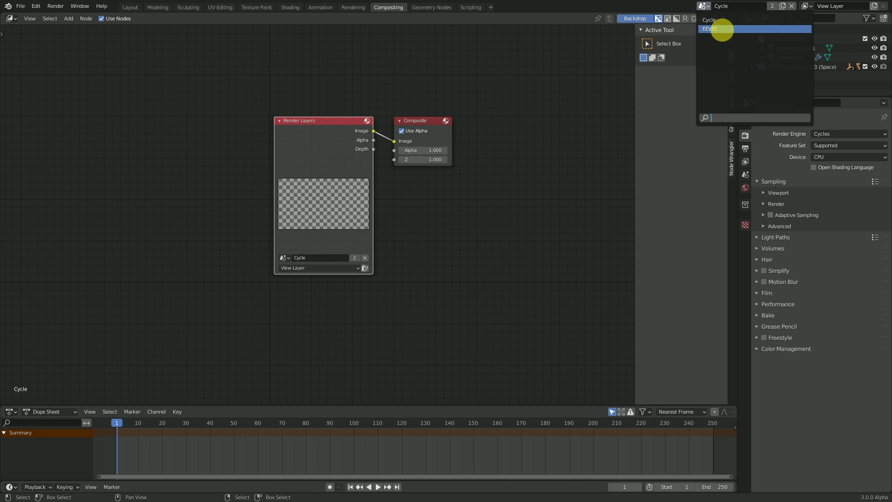
{"action": "left_click", "coordinate": [710, 28]}
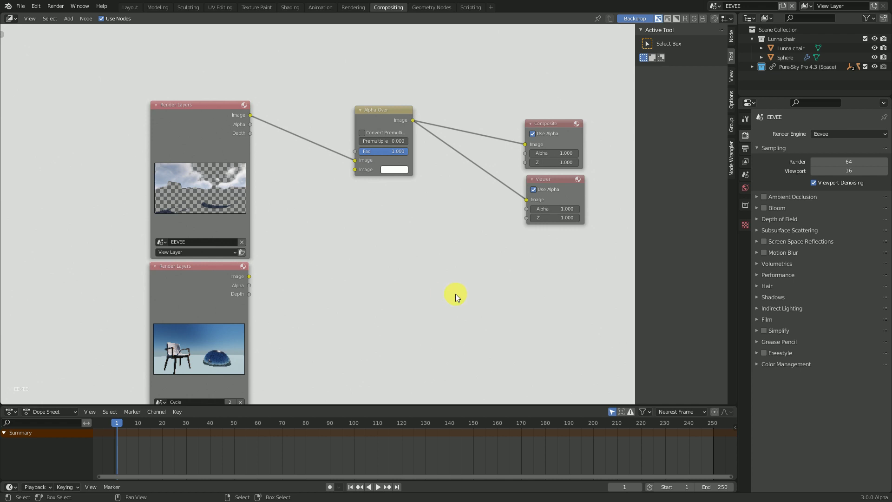
Step: Add a Denoise node via search, place it beside the Cycle render layer and wire its image through it
{"action": "key", "text": "shift+a"}
{"action": "left_click", "coordinate": [423, 302]}
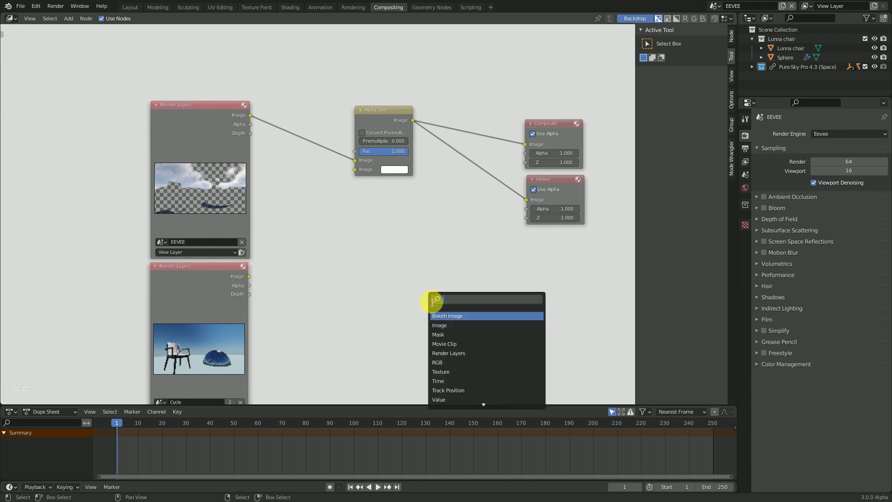
{"action": "type", "text": "denoise"}
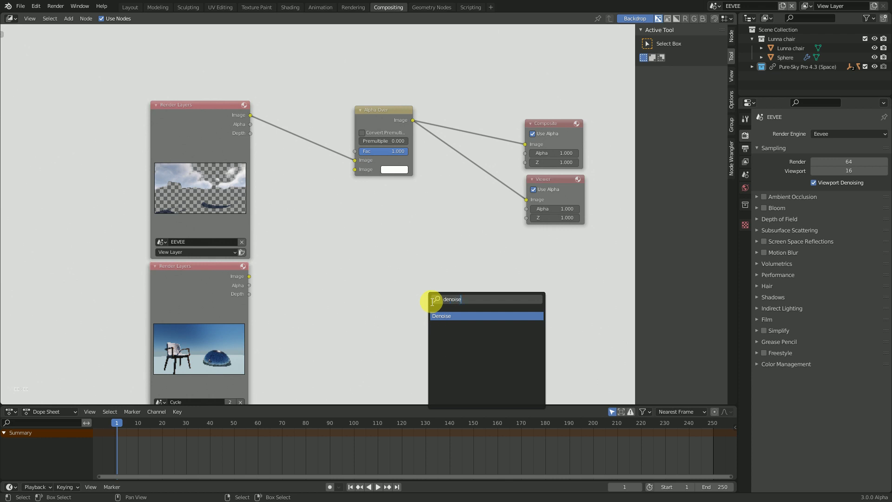
{"action": "left_click", "coordinate": [460, 317]}
{"action": "left_click", "coordinate": [317, 283]}
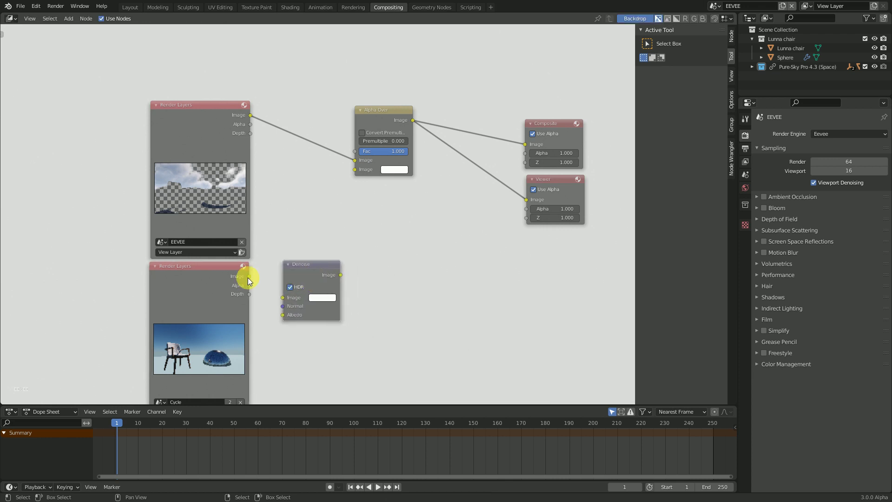
{"action": "mouse_move", "coordinate": [248, 276]}
{"action": "left_mouse_down"}
{"action": "mouse_move", "coordinate": [285, 286]}
{"action": "mouse_move", "coordinate": [288, 299]}
{"action": "left_mouse_up"}
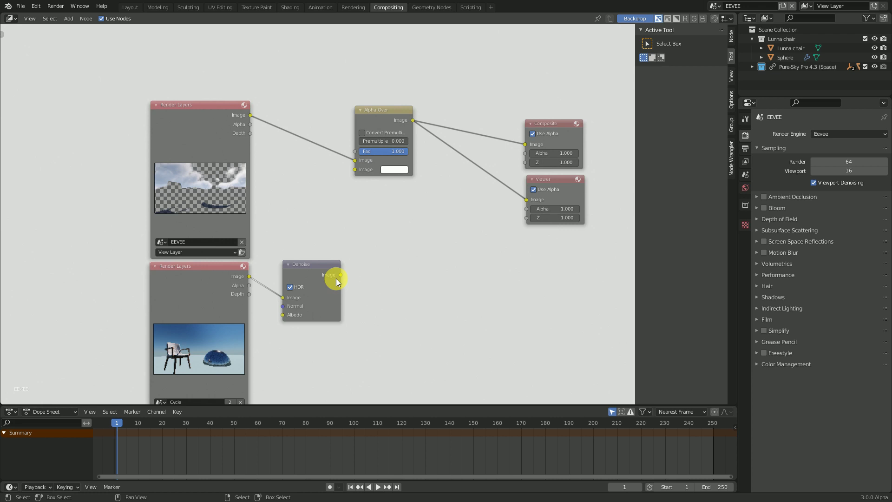
{"action": "left_click_drag", "start_coordinate": [340, 275], "coordinate": [361, 163]}
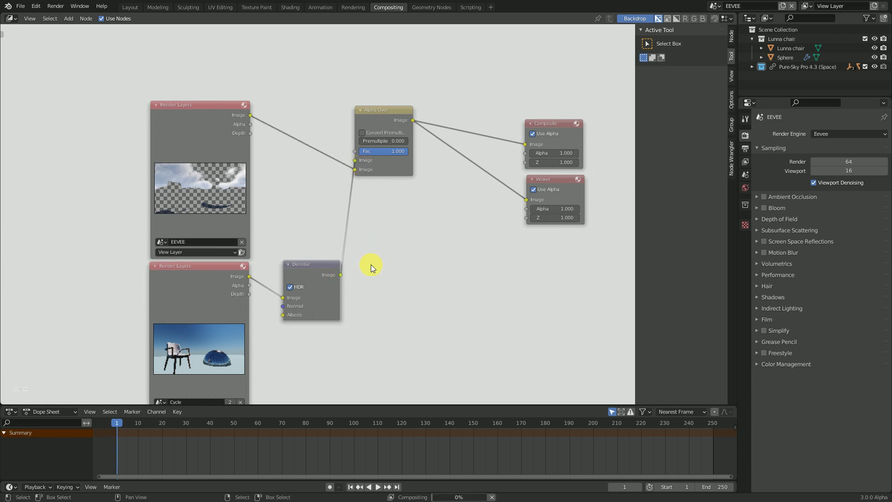
{"action": "scroll", "coordinate": [378, 245], "scroll_direction": "down", "scroll_amount": 1}
{"action": "scroll", "coordinate": [388, 273], "scroll_direction": "down", "scroll_amount": 2}
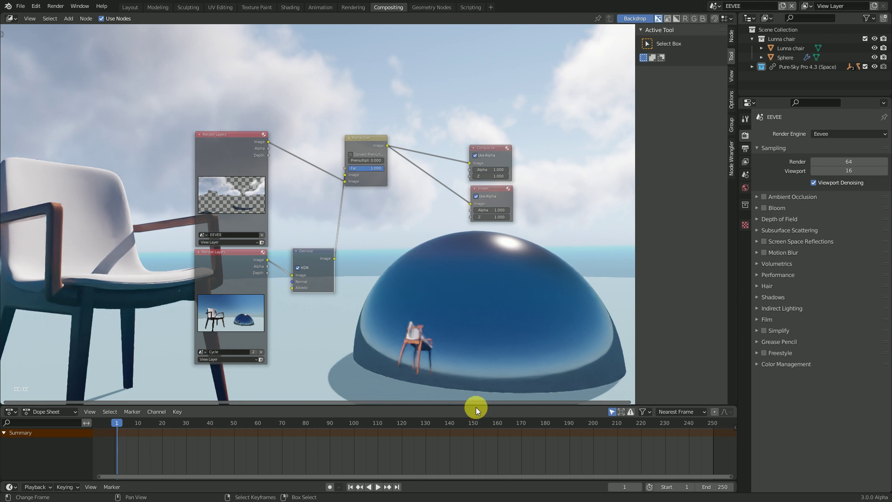
Step: Enlarge the node editor, hide its sidebar and fit the backdrop image to view
{"action": "left_click_drag", "start_coordinate": [474, 410], "coordinate": [477, 463]}
{"action": "key", "text": "n"}
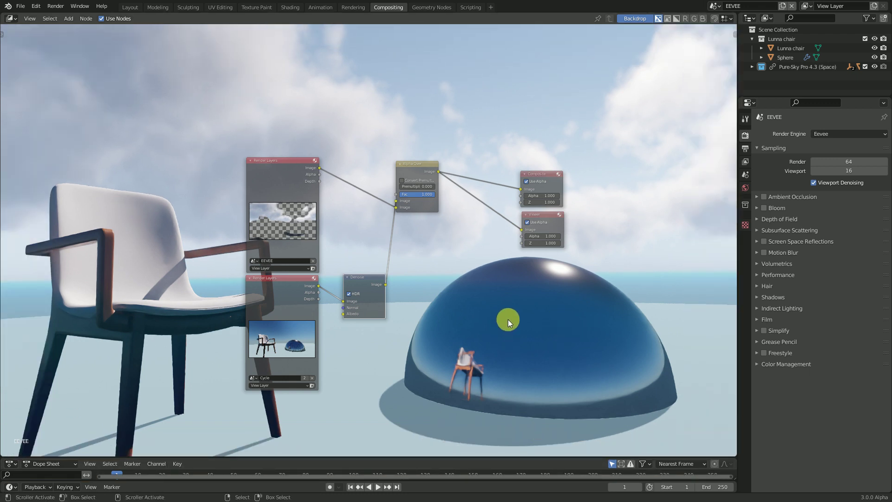
{"action": "key", "text": "v"}
{"action": "key", "text": "v"}
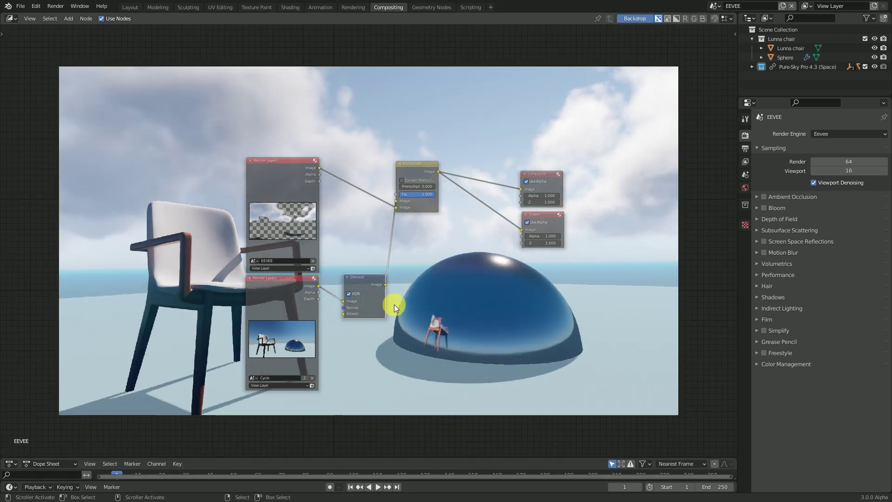
{"action": "scroll", "coordinate": [424, 293], "scroll_direction": "up", "scroll_amount": 2}
{"action": "scroll", "coordinate": [424, 292], "scroll_direction": "up", "scroll_amount": 2}
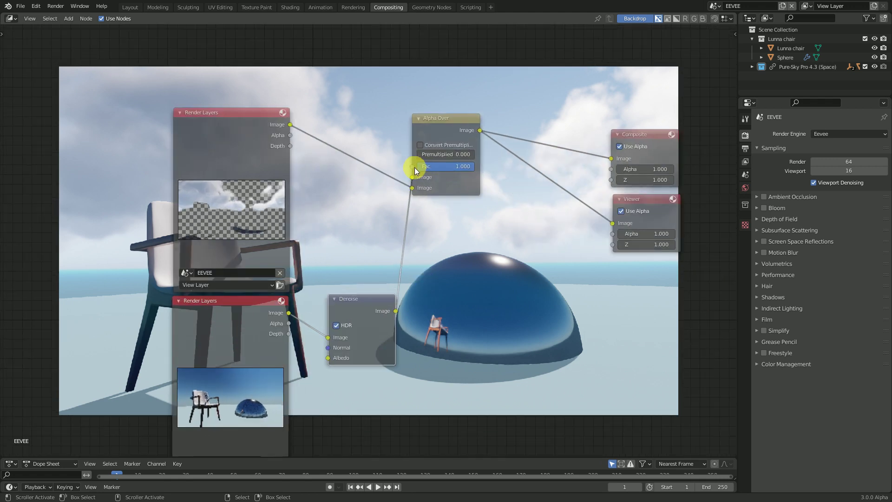
Step: Test the Alpha Over image swatch with a red colour, then reconnect Denoise to its lower image input
{"action": "left_click_drag", "start_coordinate": [412, 167], "coordinate": [401, 184]}
{"action": "left_click", "coordinate": [457, 176]}
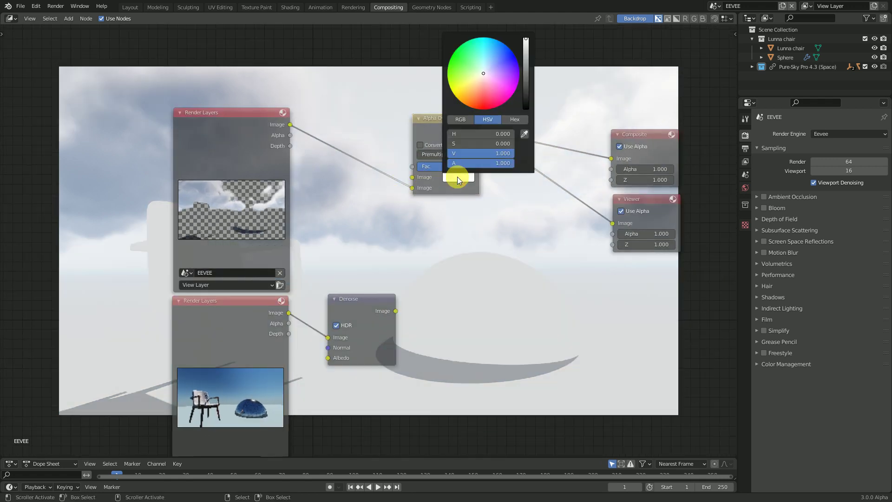
{"action": "left_click_drag", "start_coordinate": [483, 73], "coordinate": [505, 83]}
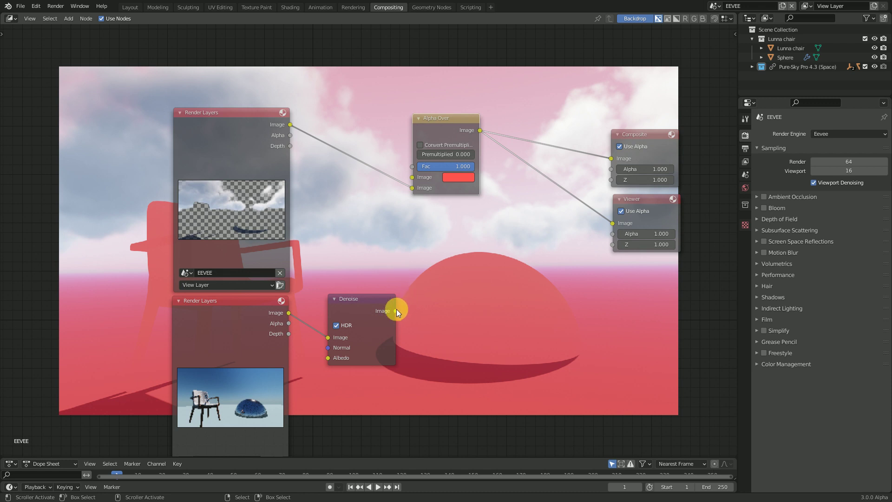
{"action": "left_click_drag", "start_coordinate": [395, 310], "coordinate": [418, 186]}
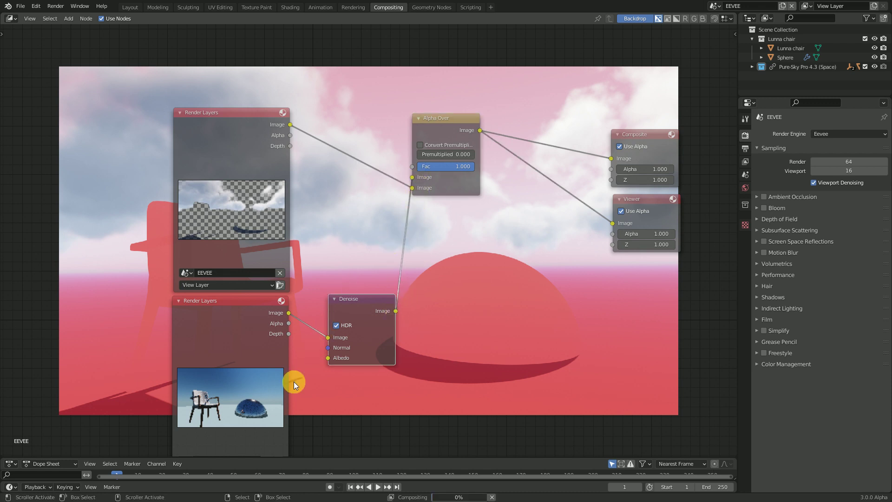
{"action": "middle_click_drag", "start_coordinate": [386, 254], "coordinate": [300, 183]}
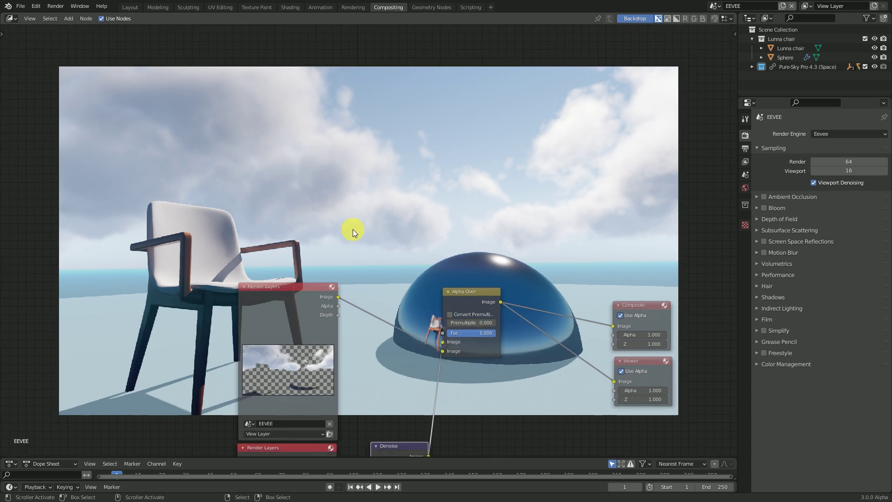
{"action": "middle_click_drag", "start_coordinate": [428, 239], "coordinate": [435, 390]}
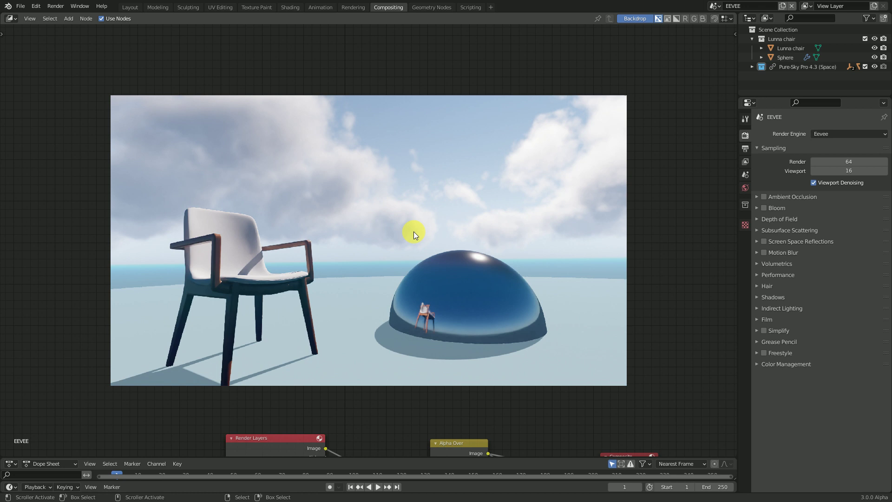
{"action": "key", "text": "alt+v"}
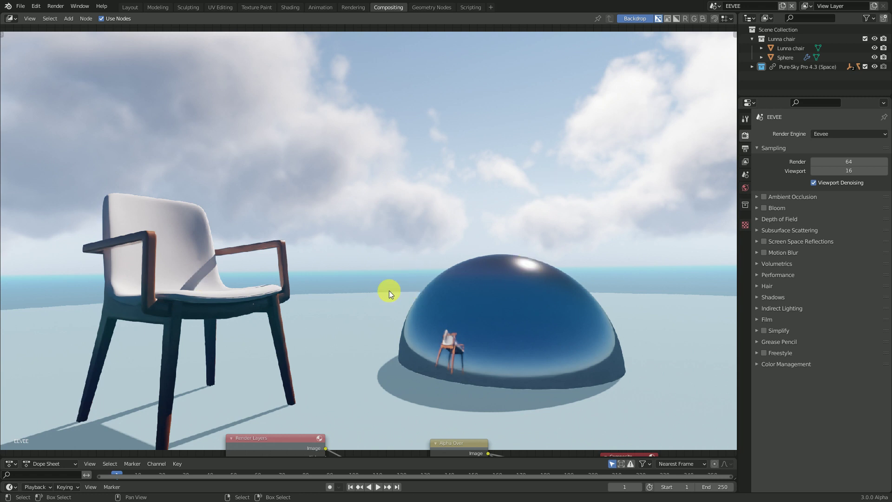
{"action": "middle_click_drag", "start_coordinate": [474, 362], "coordinate": [482, 177]}
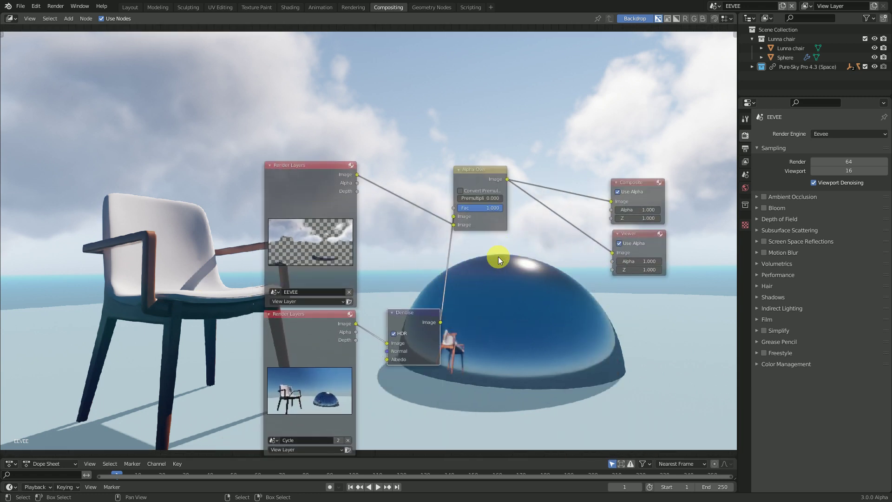
{"action": "middle_click_drag", "start_coordinate": [498, 256], "coordinate": [446, 235]}
{"action": "scroll", "coordinate": [474, 244], "scroll_direction": "up", "scroll_amount": 2}
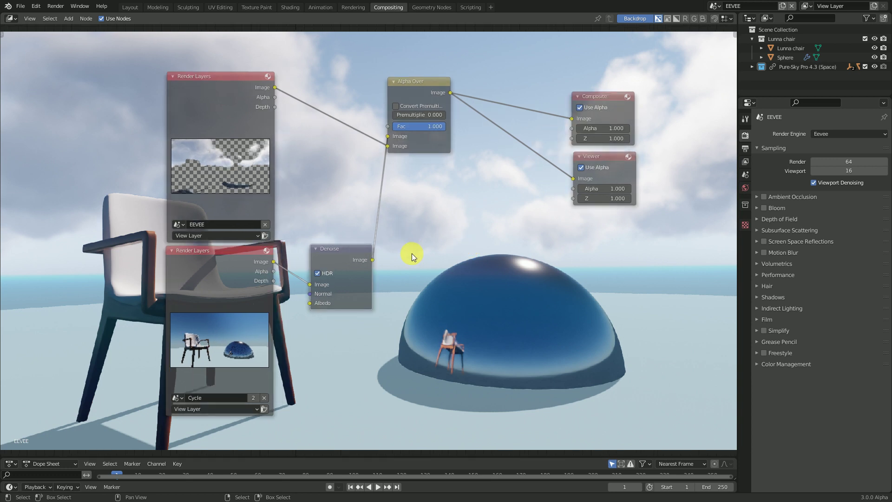
{"action": "scroll", "coordinate": [412, 253], "scroll_direction": "up", "scroll_amount": 1}
{"action": "middle_click_drag", "start_coordinate": [424, 243], "coordinate": [451, 241]}
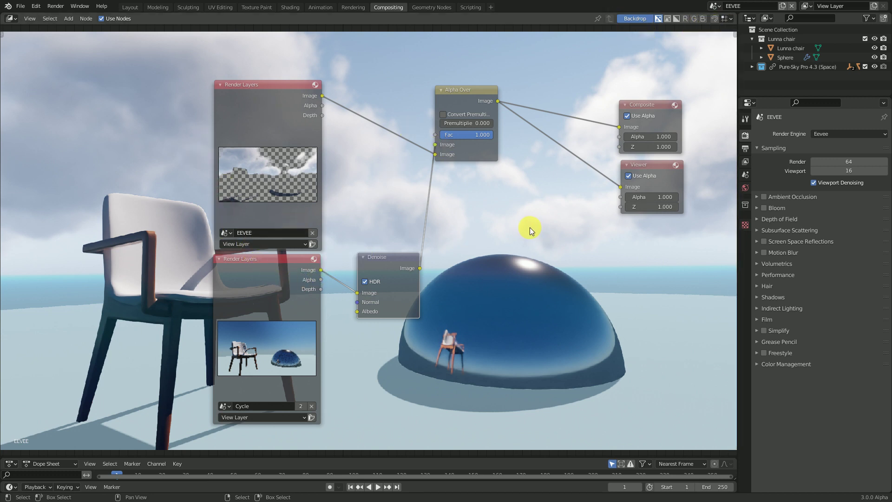
{"action": "scroll", "coordinate": [331, 141], "scroll_direction": "down", "scroll_amount": 1}
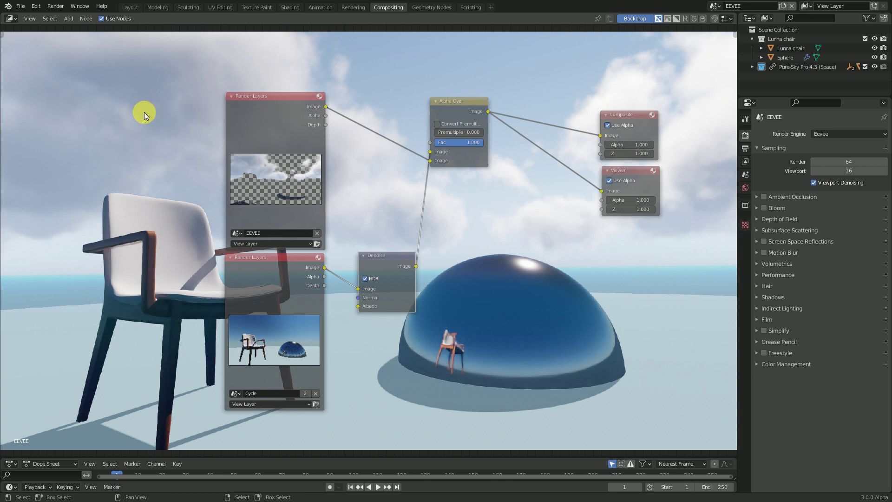